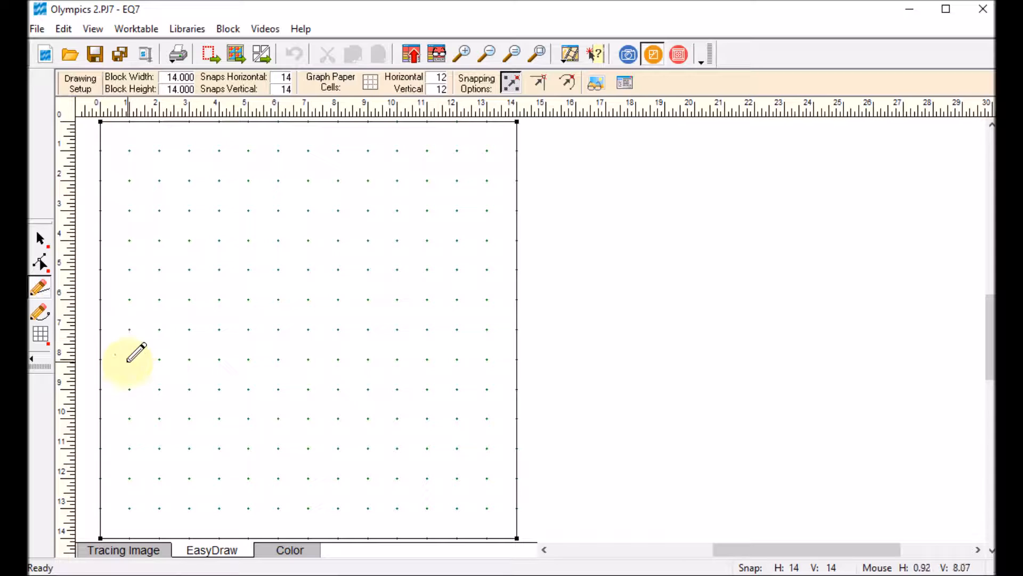
- Draw two corner-to-corner diagonal lines across the 14 x 14 inch block to form four triangles
mouse_move(99, 121)
left_mouse_down()
mouse_move(466, 430)
mouse_move(516, 537)
left_mouse_up()
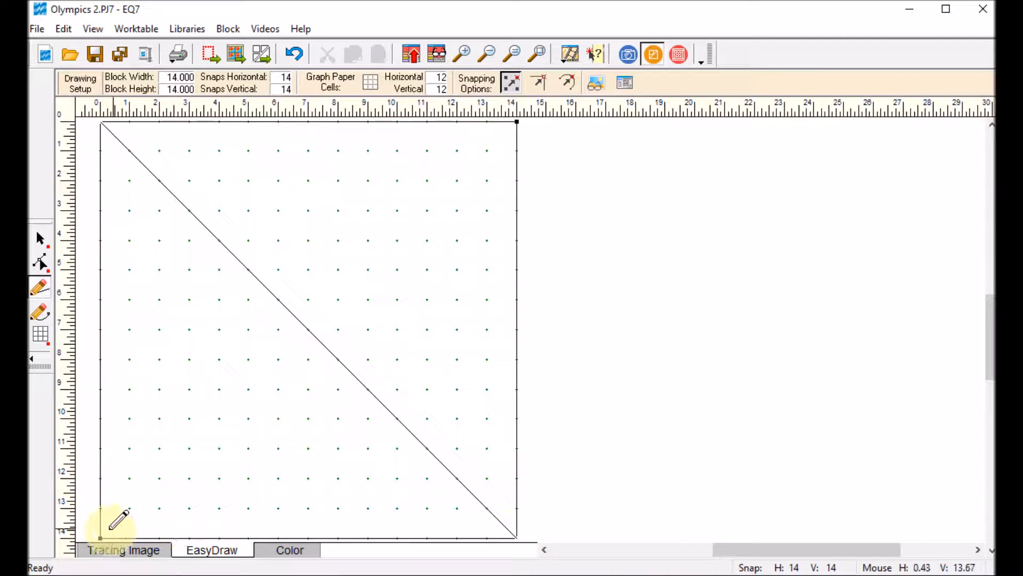
mouse_move(100, 538)
left_mouse_down()
mouse_move(507, 160)
mouse_move(523, 114)
mouse_move(517, 122)
left_mouse_up()
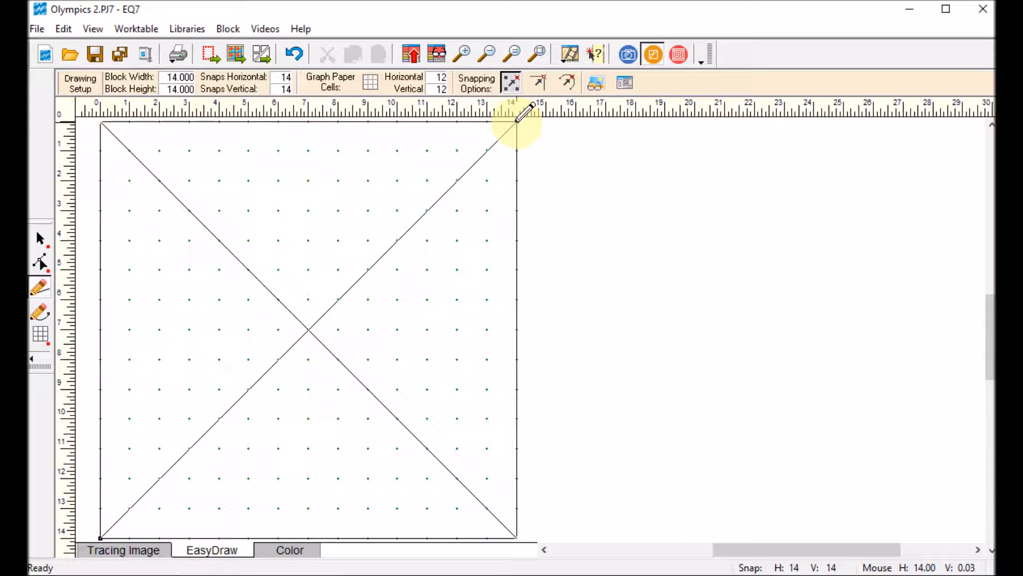
- Color the block's upper triangle with golden tan fabric, the right one green, the lower one olive and the left one cream
left_click(294, 552)
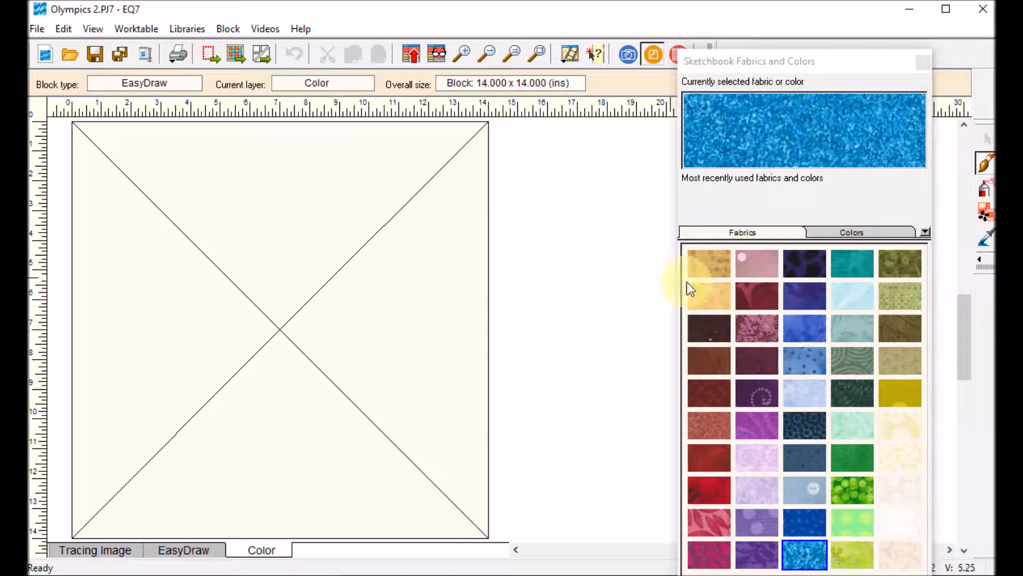
left_click(698, 294)
left_click(293, 199)
left_click(850, 458)
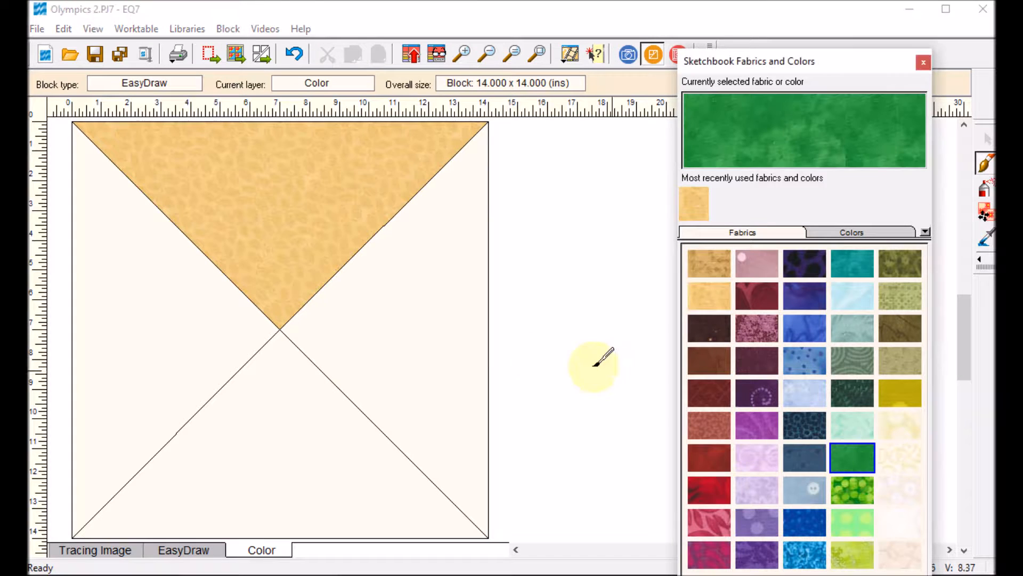
left_click(452, 356)
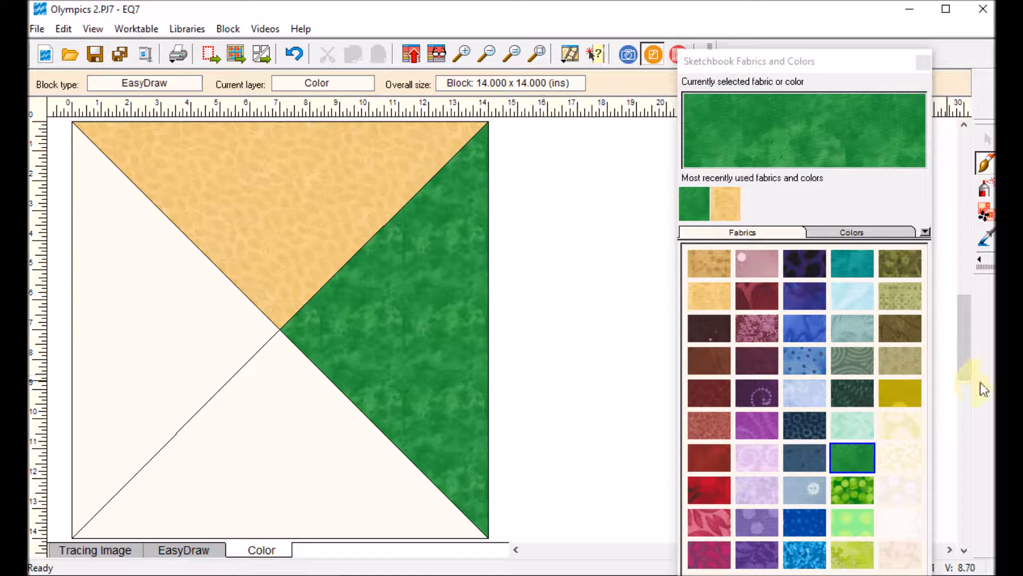
left_click(908, 359)
left_click(274, 392)
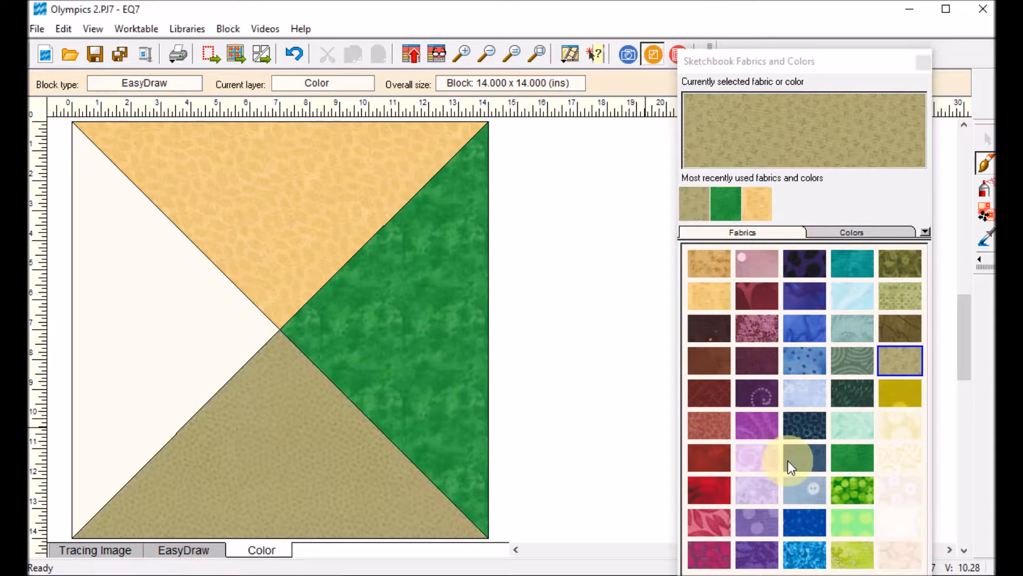
left_click(898, 468)
left_click(175, 306)
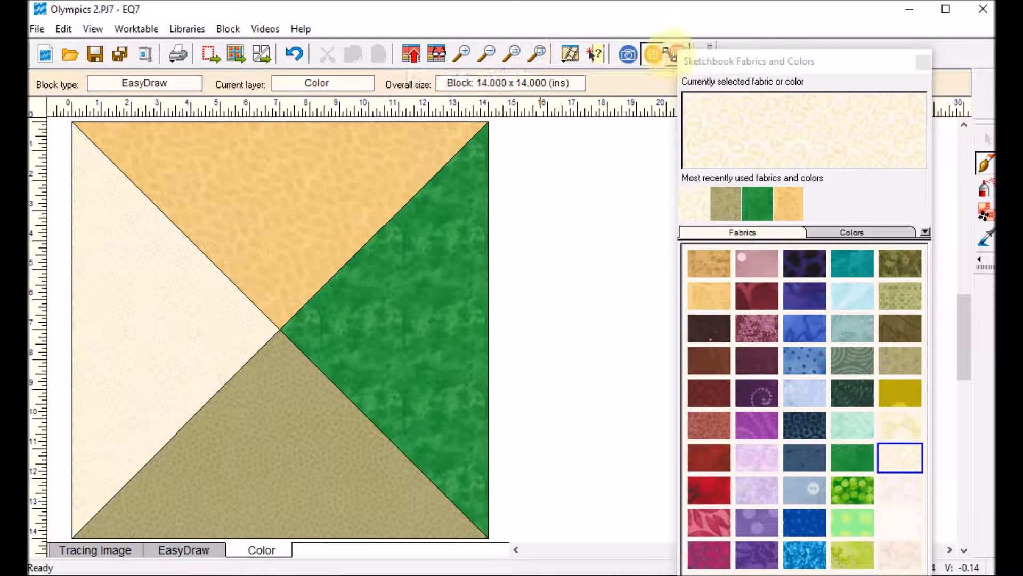
- On the quilt worktable, set the four-triangle block into all four corner spaces around the center Olympic rings block on Layer 1
left_click(922, 64)
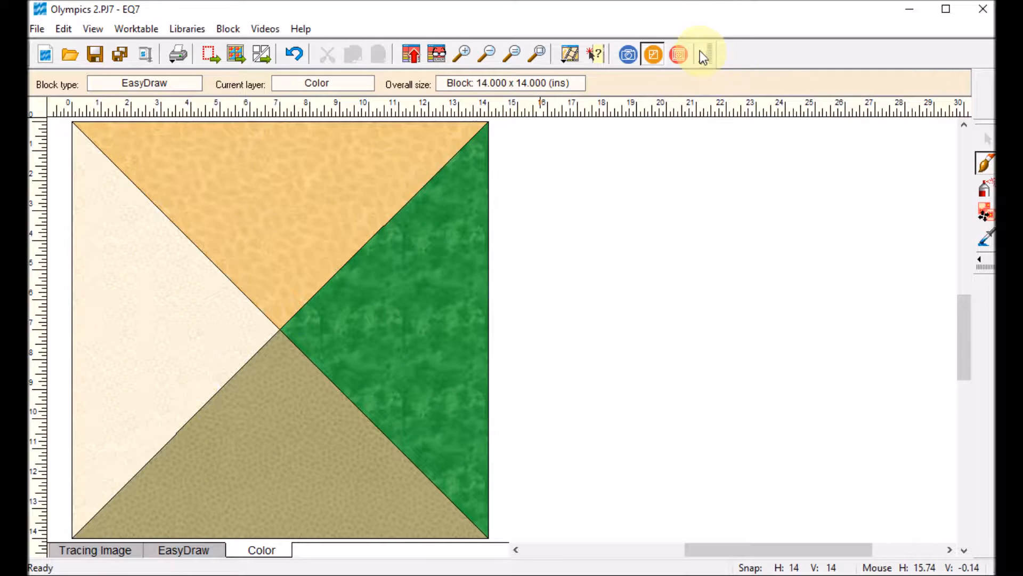
left_click(677, 54)
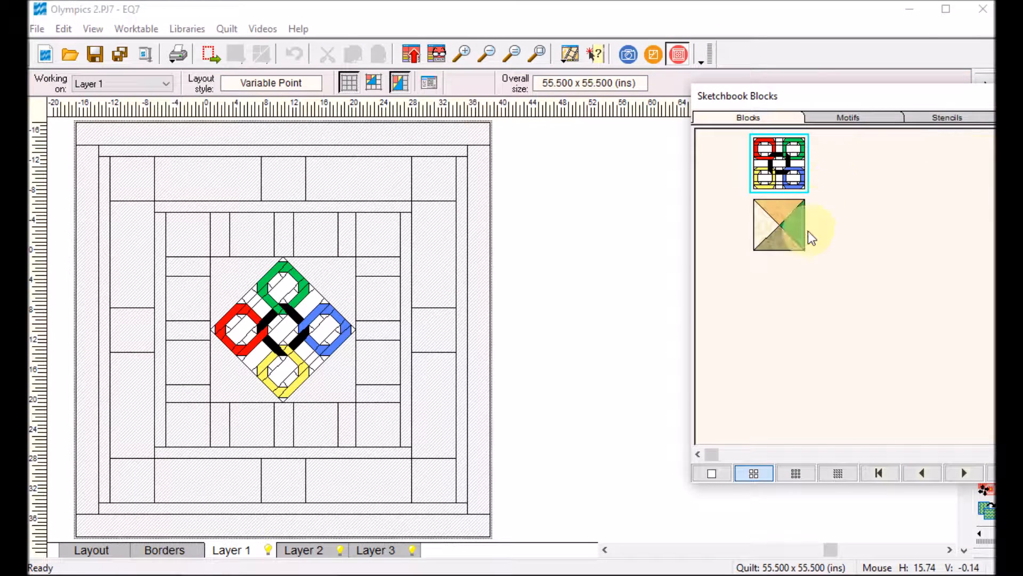
left_click_drag(906, 96, 771, 84)
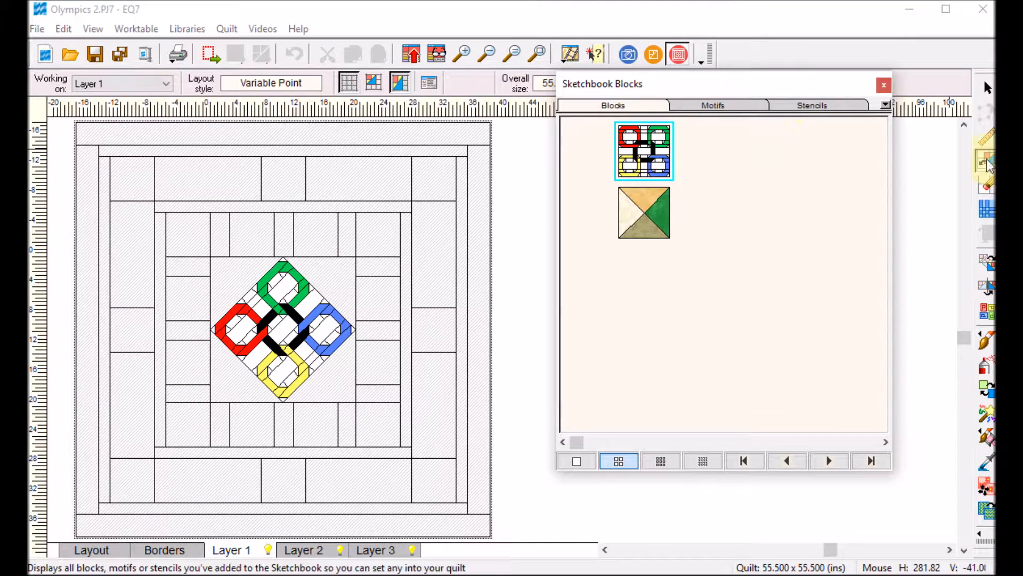
left_click(646, 228)
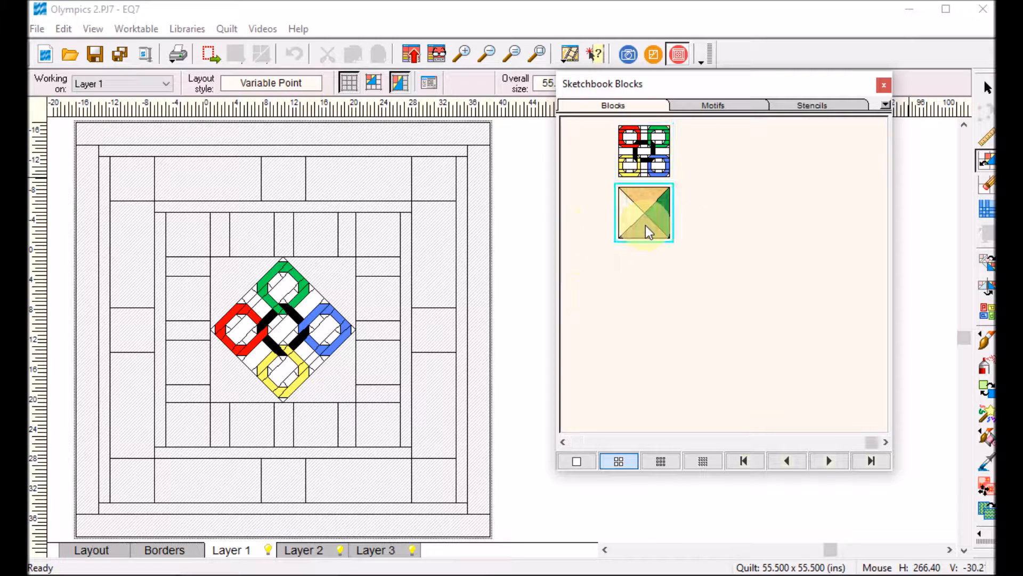
left_click(337, 279)
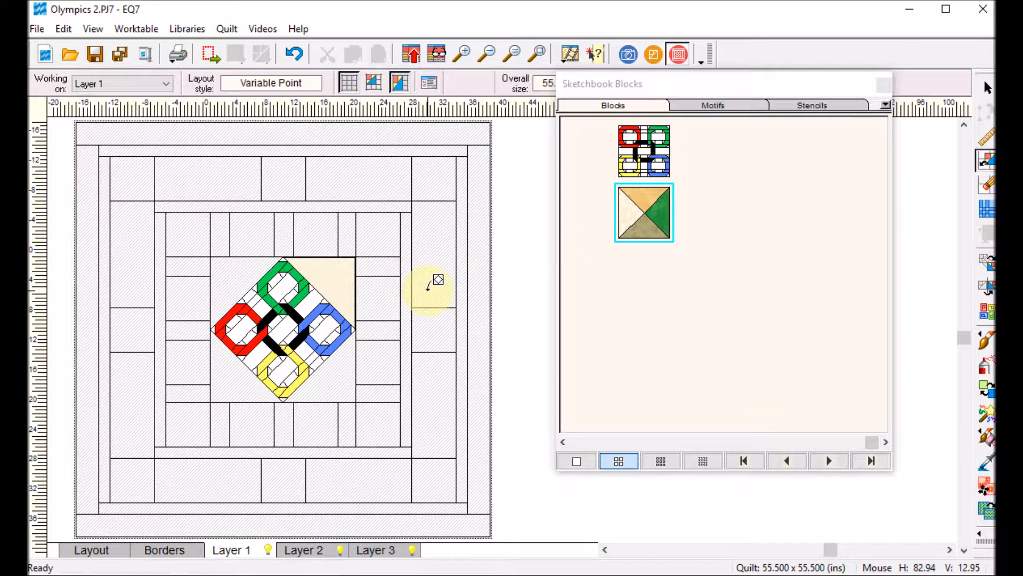
left_click(345, 354)
left_click(231, 381)
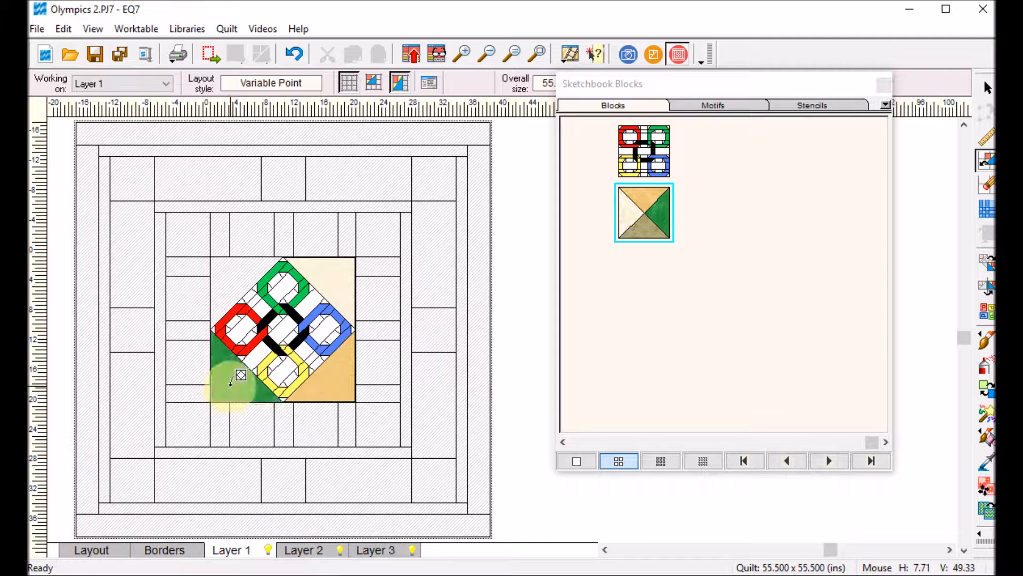
left_click(250, 272)
left_click(669, 235)
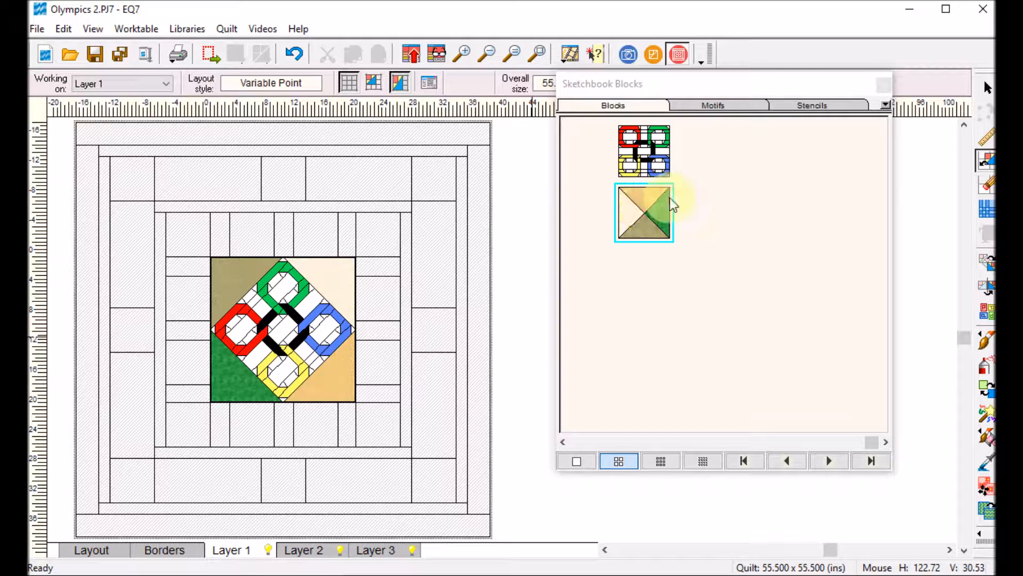
left_click(883, 85)
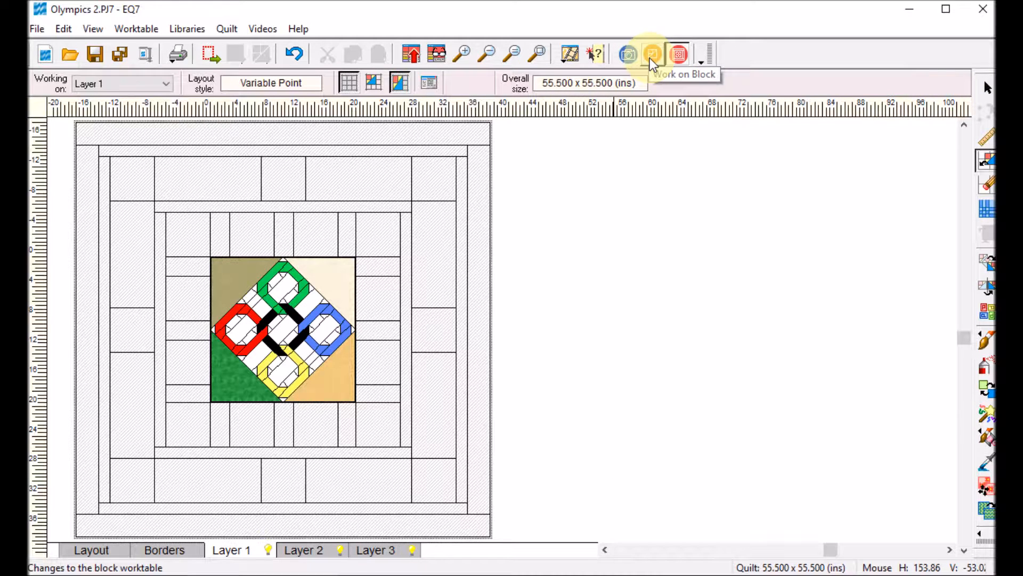
- Return to the block worktable and start a new EasyDraw block
left_click(652, 55)
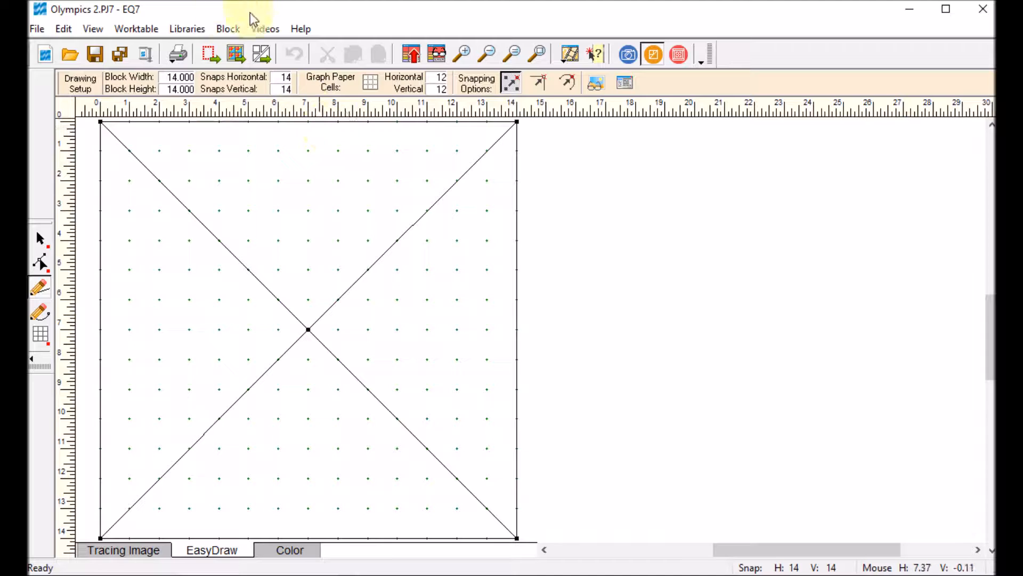
left_click(230, 33)
mouse_move(252, 47)
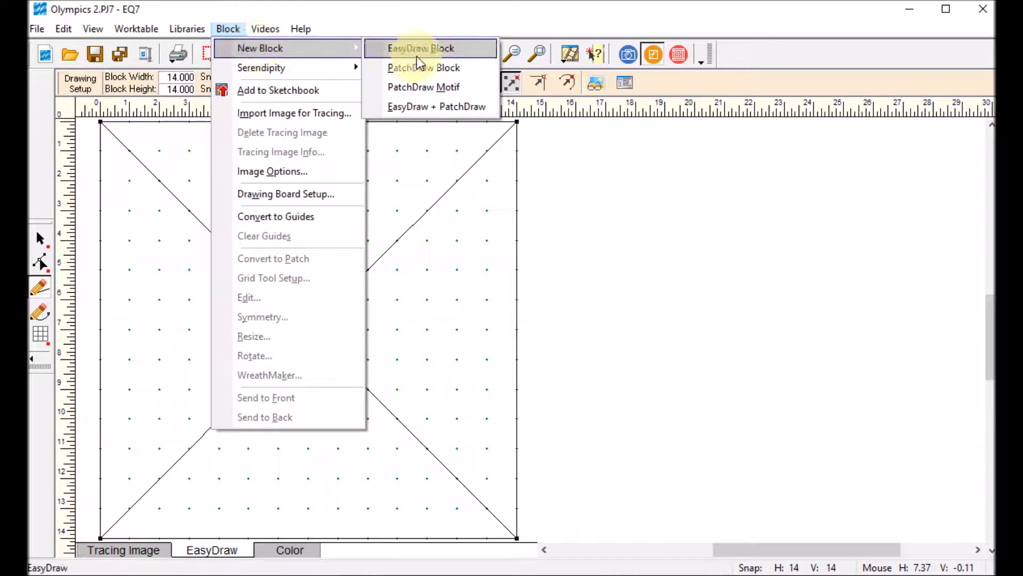
left_click(442, 52)
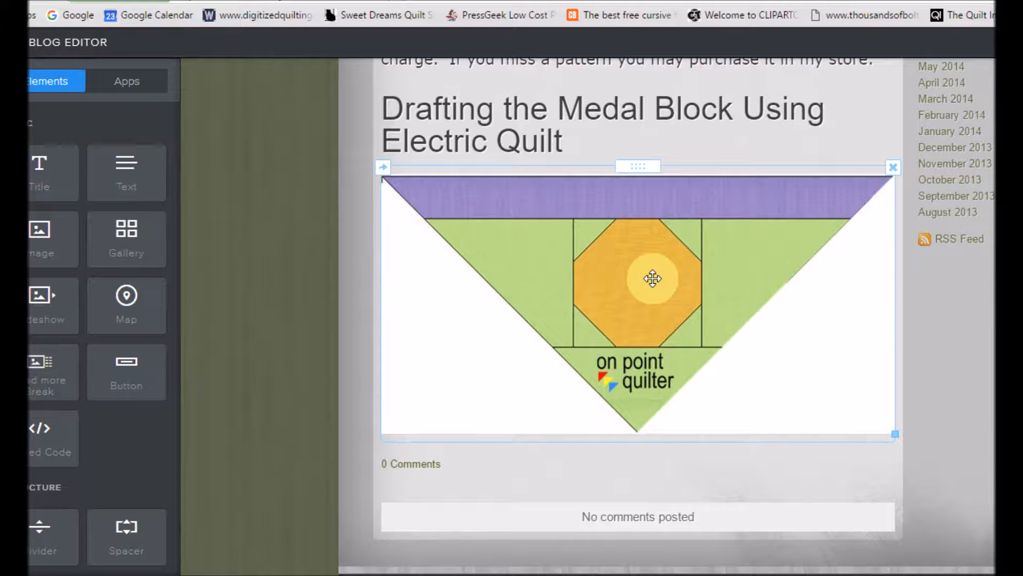
- Switch to the blog editor in the browser and save the medal block image to the Desktop as eq-block-2_orig.jpg
right_click(645, 281)
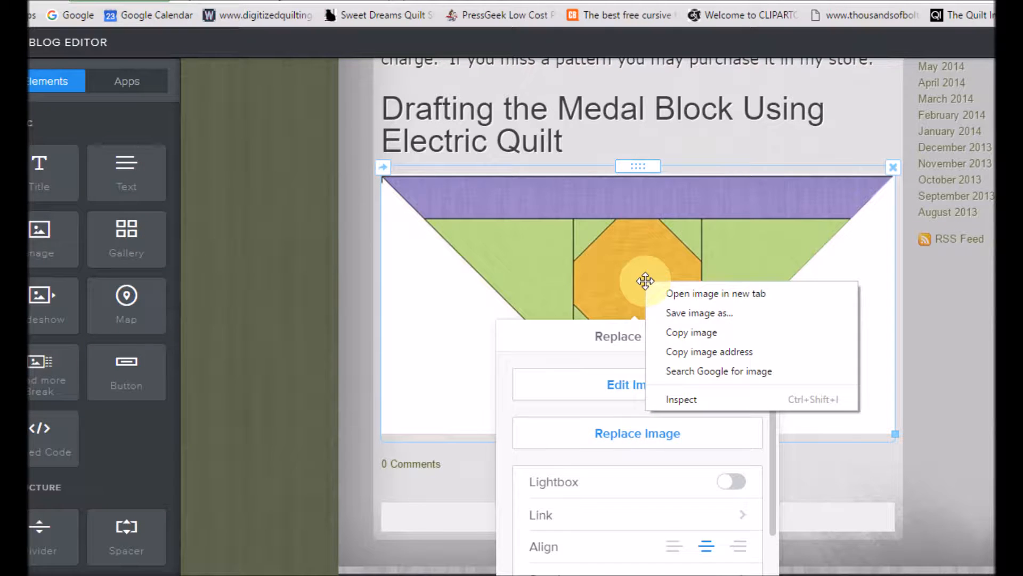
left_click(704, 315)
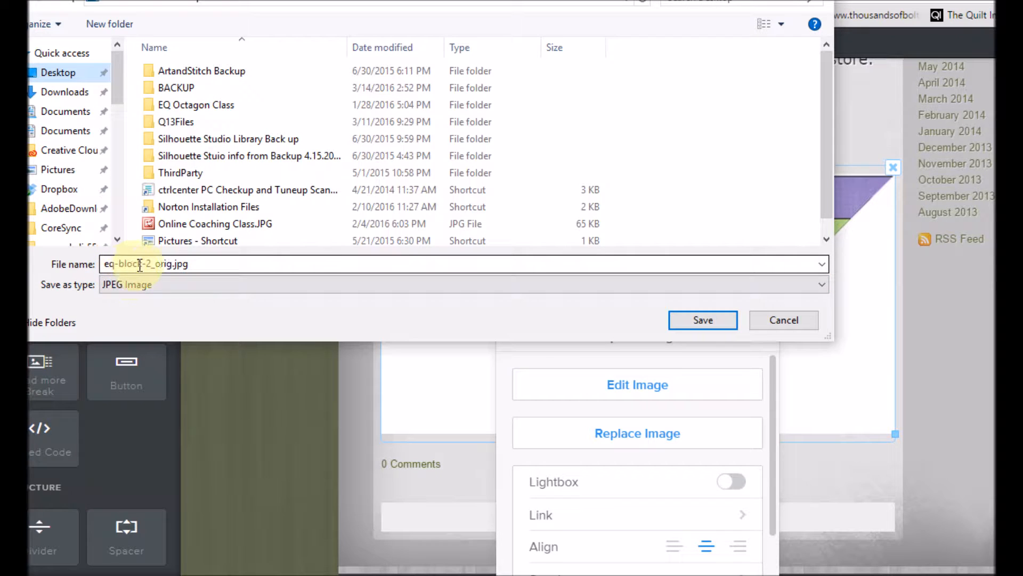
left_click(704, 320)
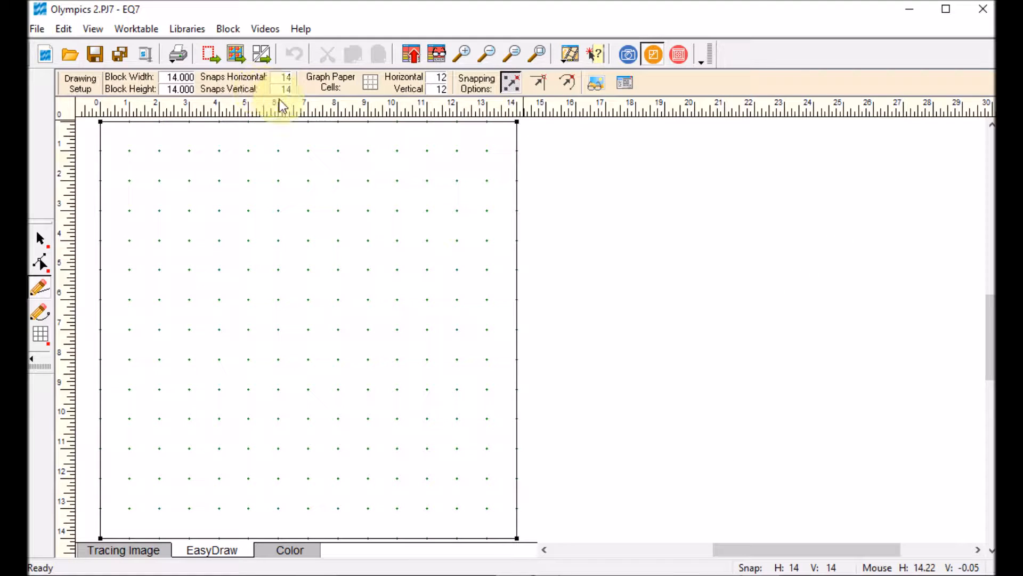
- Back in EQ7, import eq-block-2_orig.jpg from the Desktop as the tracing image, filtering the files by modified date August 2, 2016
left_click(123, 552)
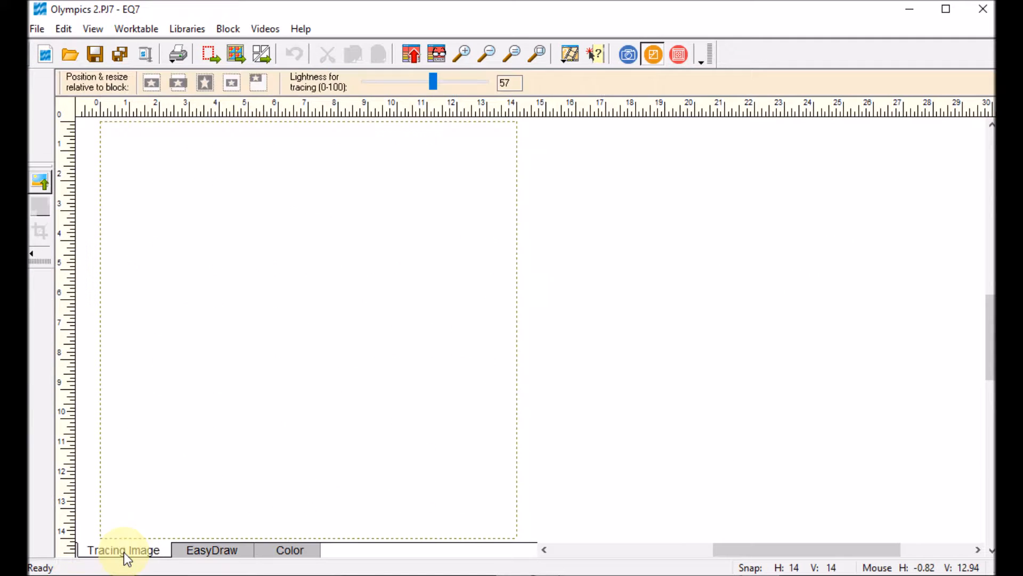
left_click(40, 181)
left_click(559, 214)
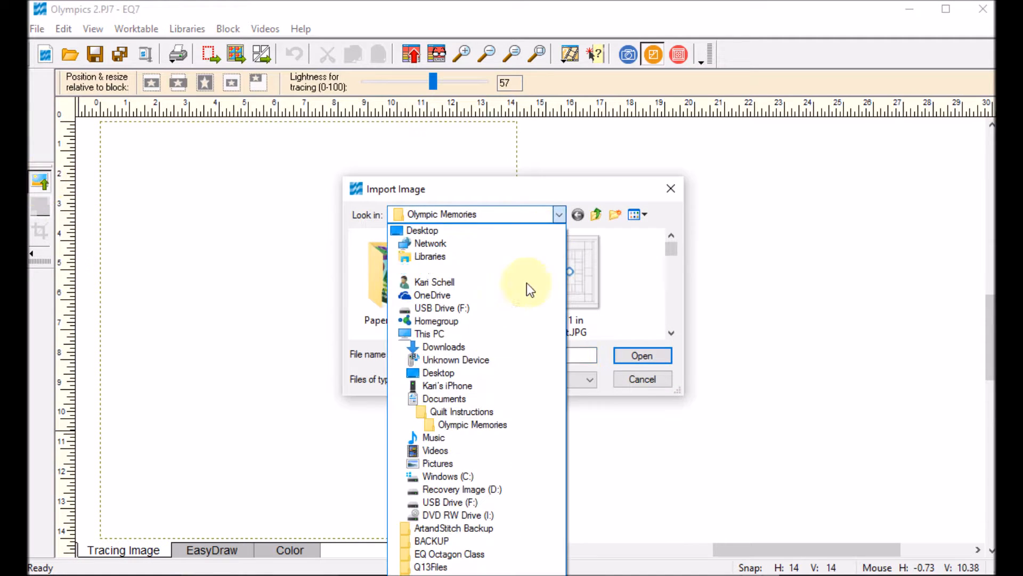
left_click(442, 375)
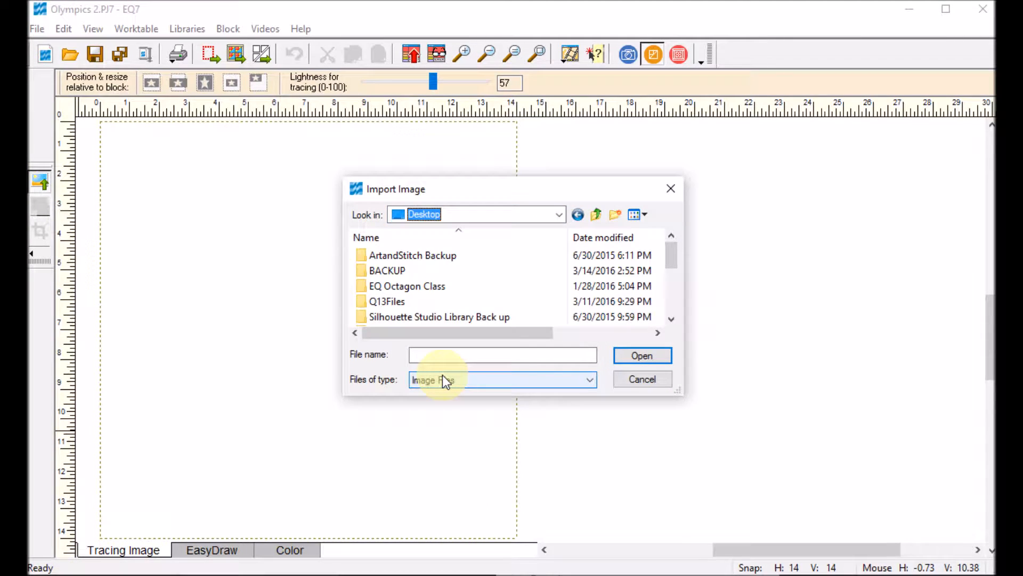
scroll(650, 271, "down", 5)
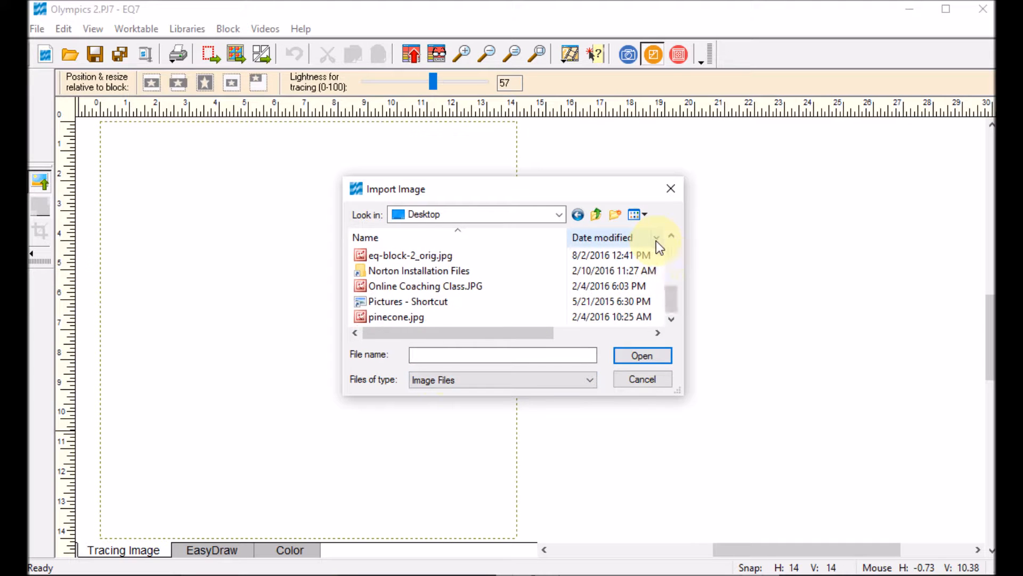
left_click(657, 237)
left_click(753, 316)
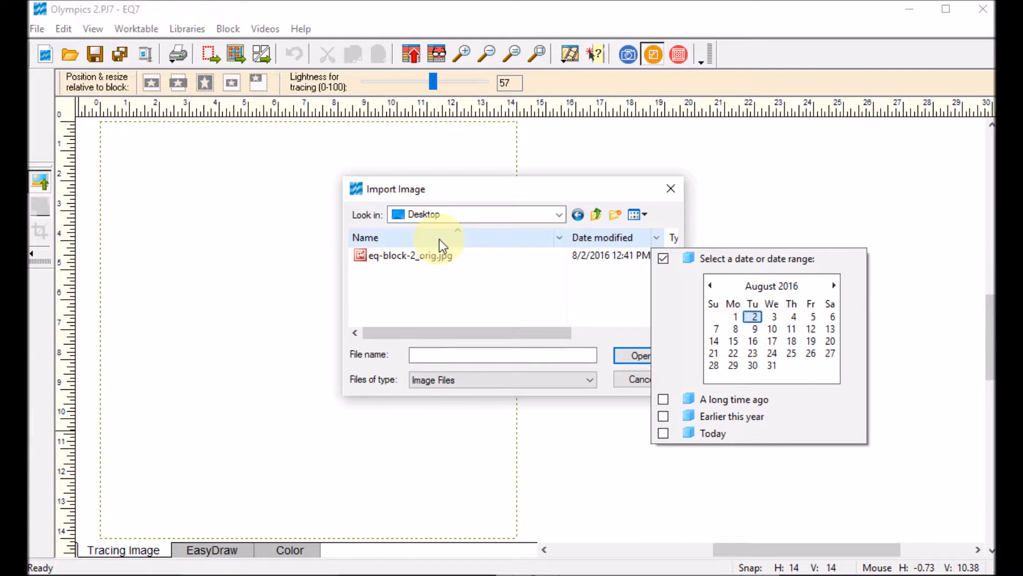
left_click(429, 257)
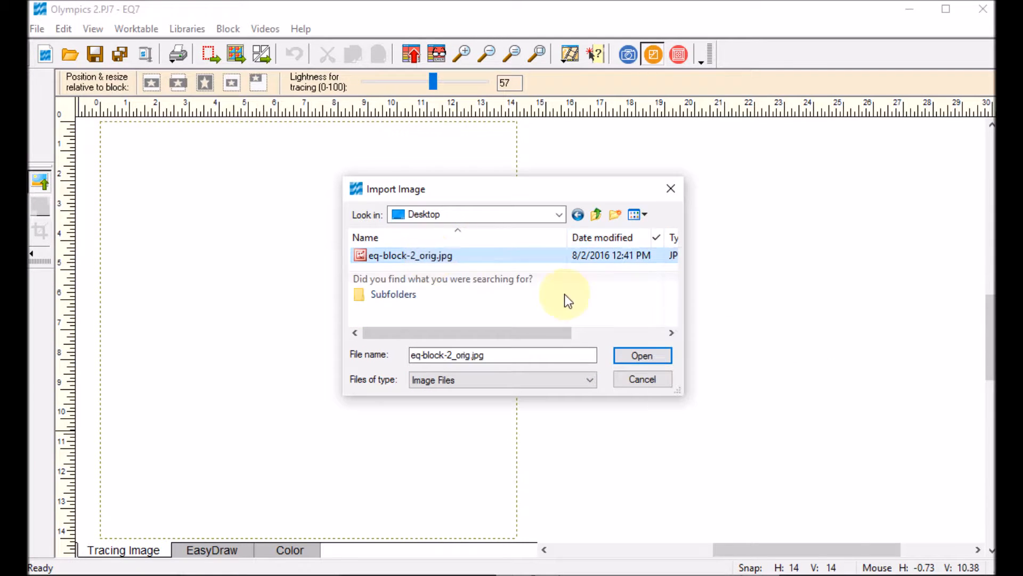
left_click(645, 357)
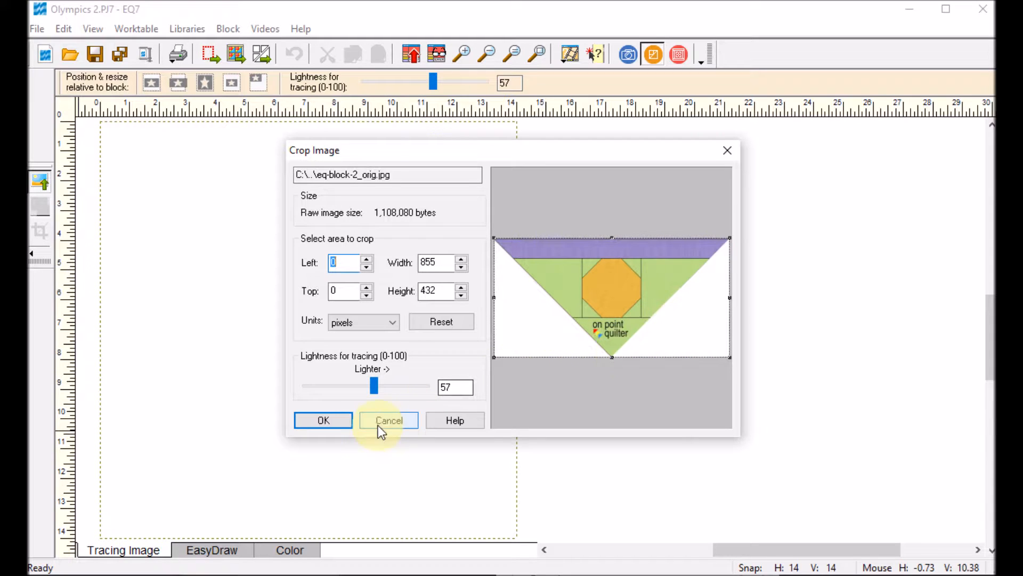
- Accept the image uncropped, place it with an inside fit, and move it up to align with the block's upper edge
left_click(324, 421)
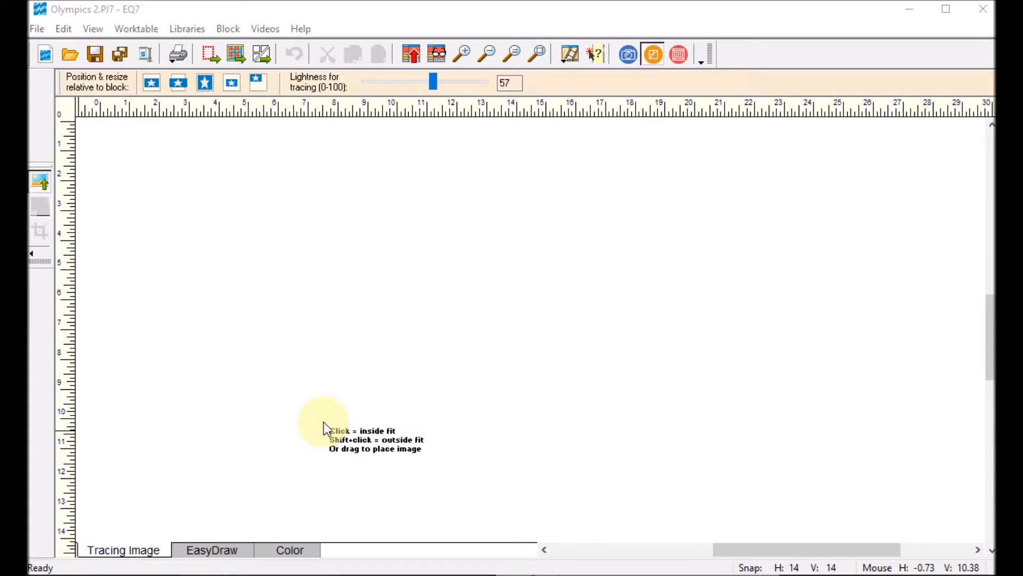
left_click(229, 262)
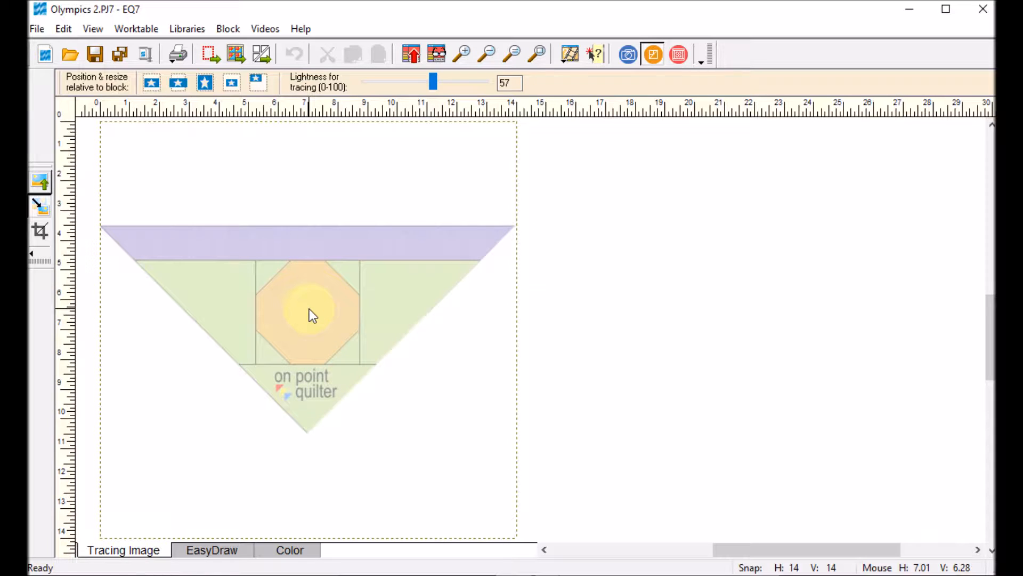
left_click_drag(309, 311, 312, 209)
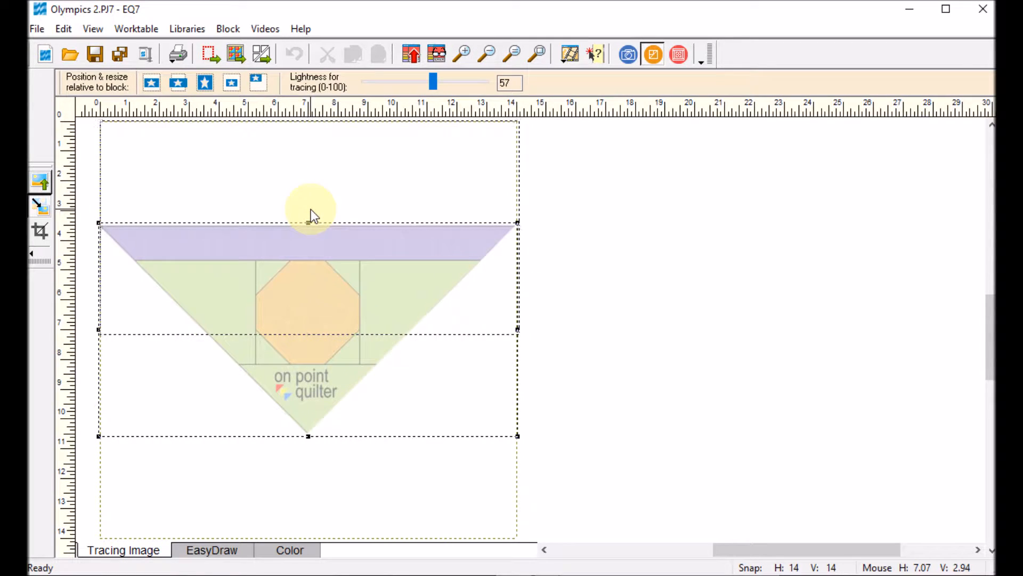
mouse_move(685, 575)
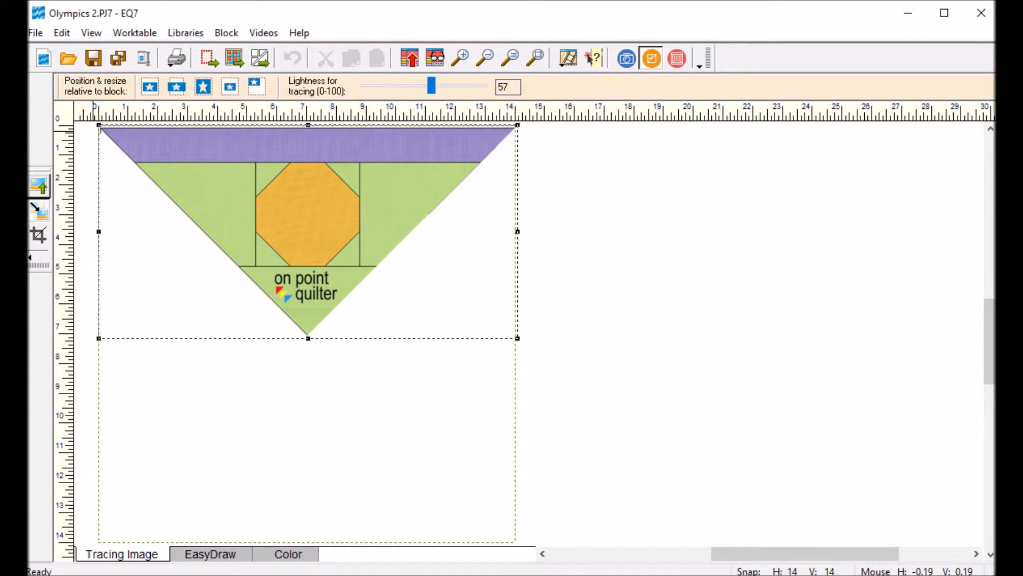
- On the EasyDraw layer, draw both full corner-to-corner diagonals of the block, following the slanted sides of the traced triangle
left_click(210, 554)
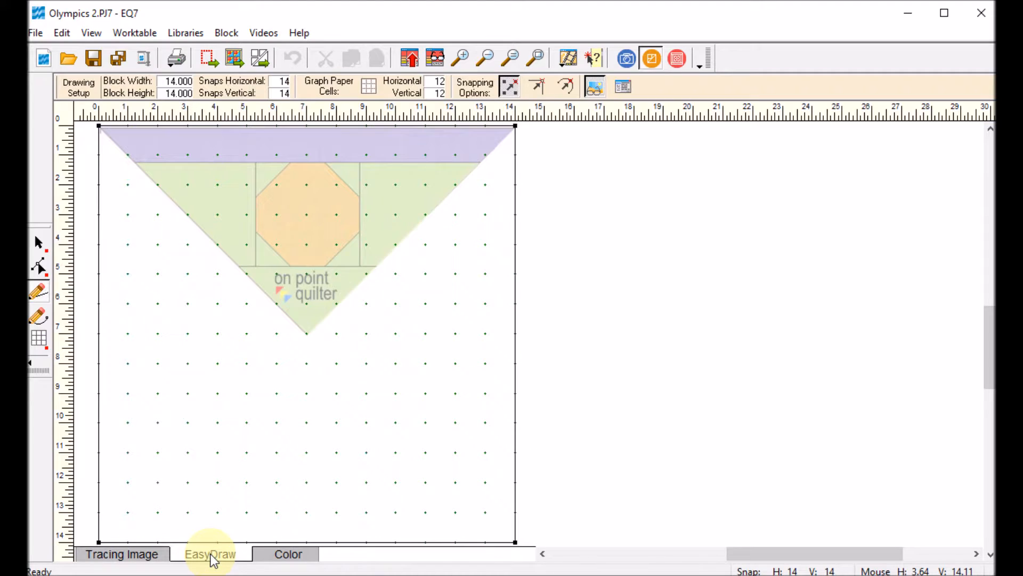
left_click(37, 295)
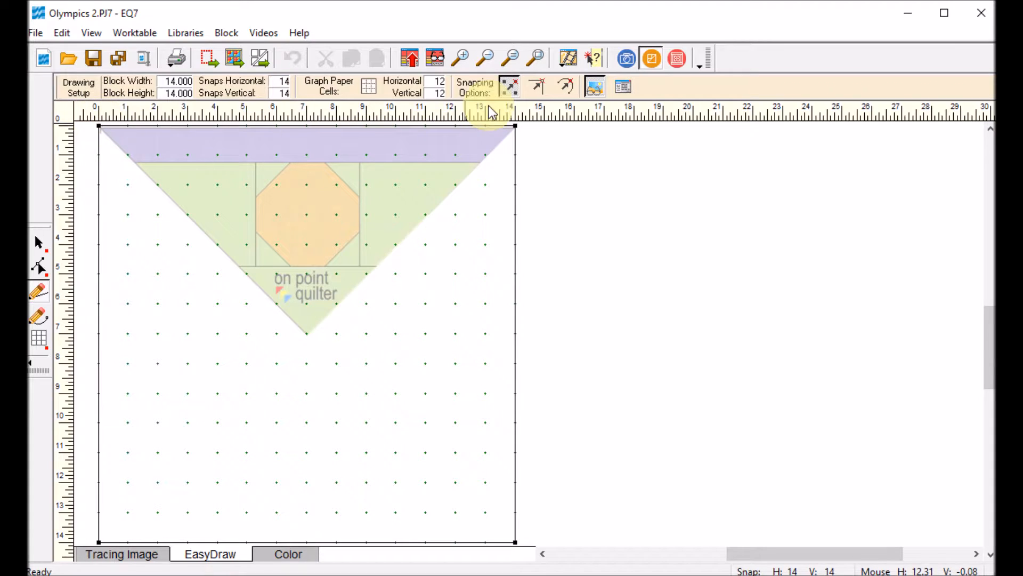
left_click(511, 89)
mouse_move(99, 125)
left_mouse_down()
mouse_move(498, 497)
mouse_move(515, 542)
left_mouse_up()
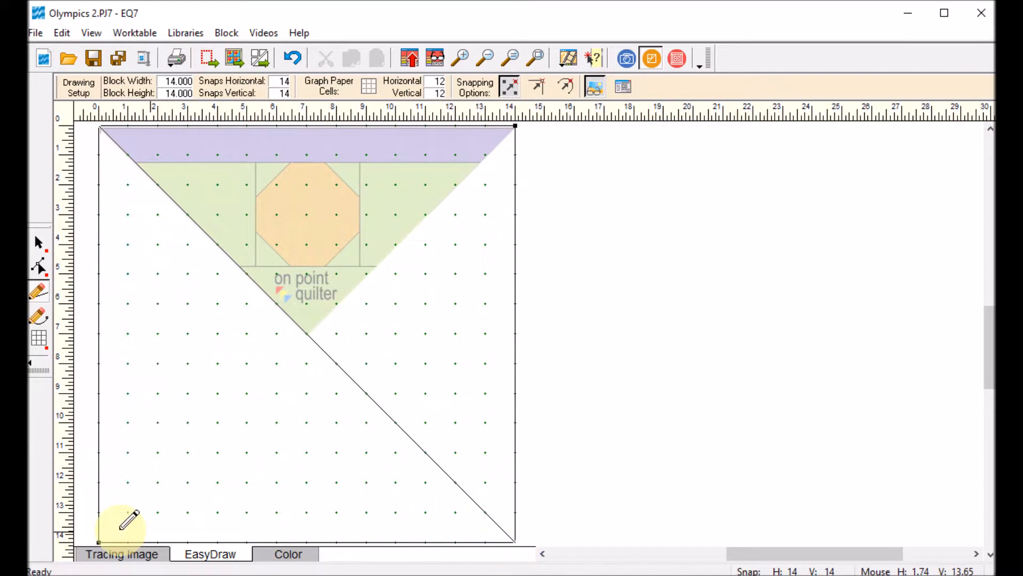
mouse_move(370, 287)
left_mouse_down()
mouse_move(426, 203)
mouse_move(517, 126)
left_mouse_up()
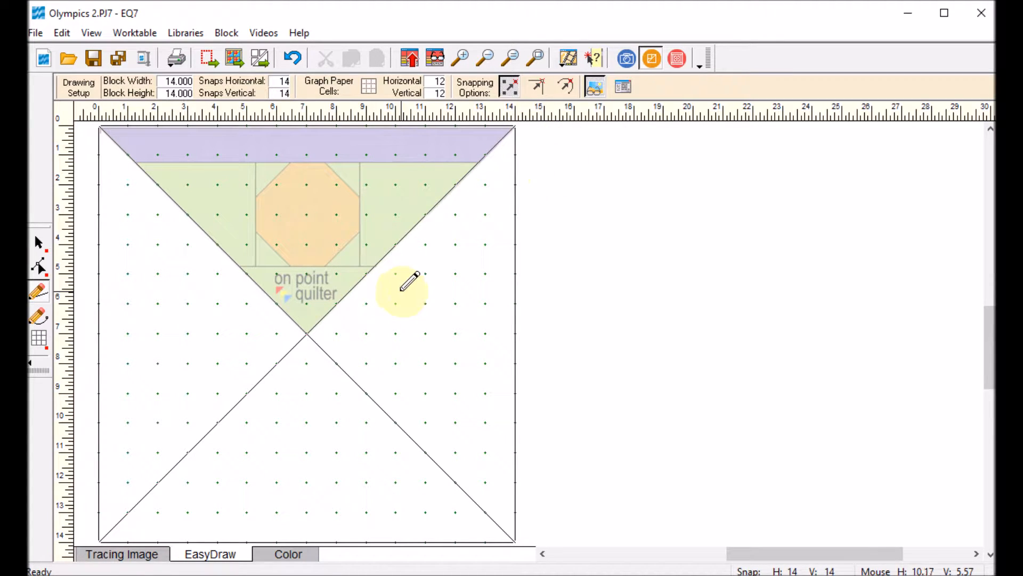
- Set the block width and height to 12 inches
left_click(463, 58)
left_click_drag(545, 335, 64, 104)
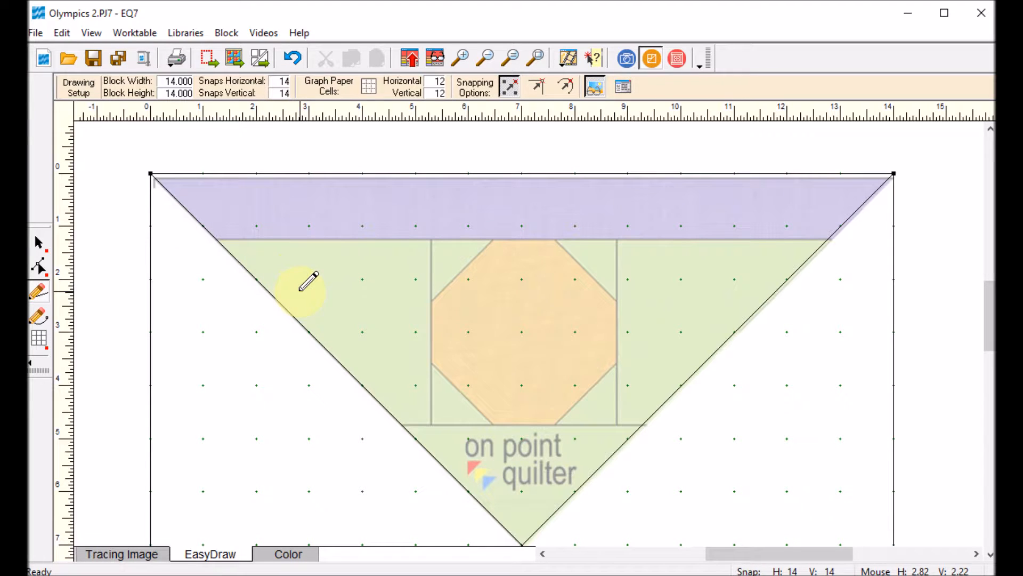
left_click_drag(990, 314, 990, 313)
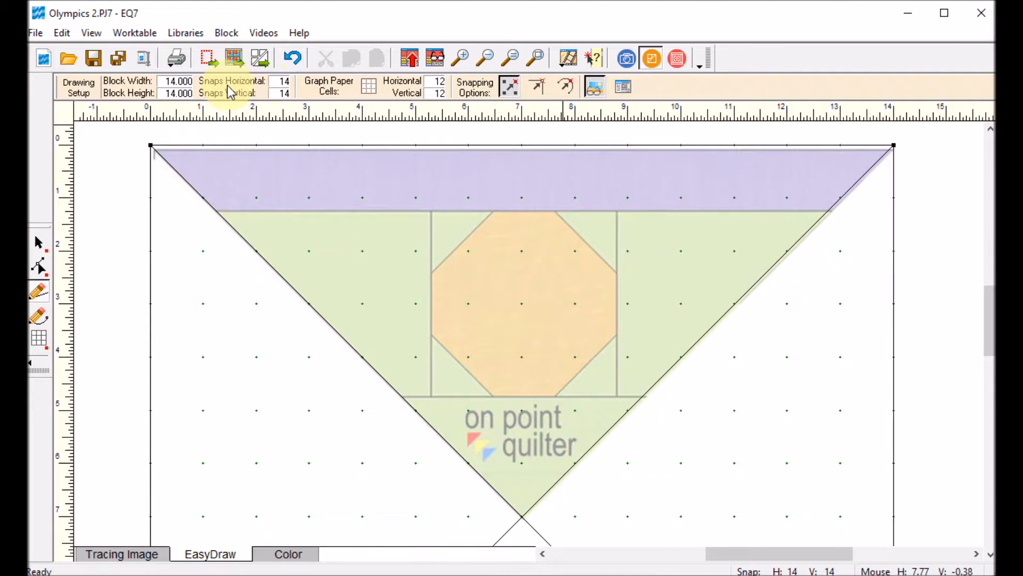
double_click(159, 81)
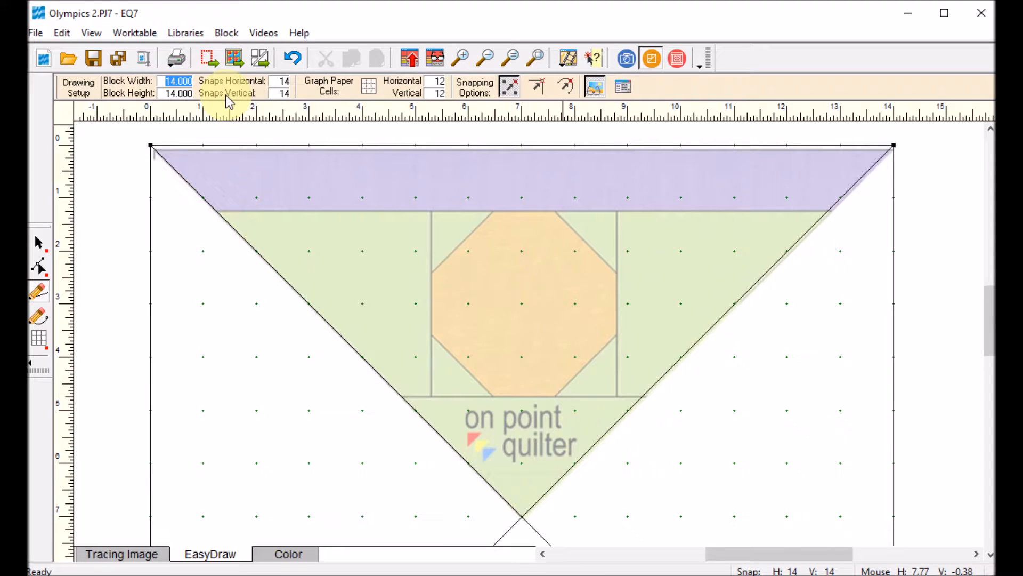
type("12")
key("Tab")
type("12")
key("Tab")
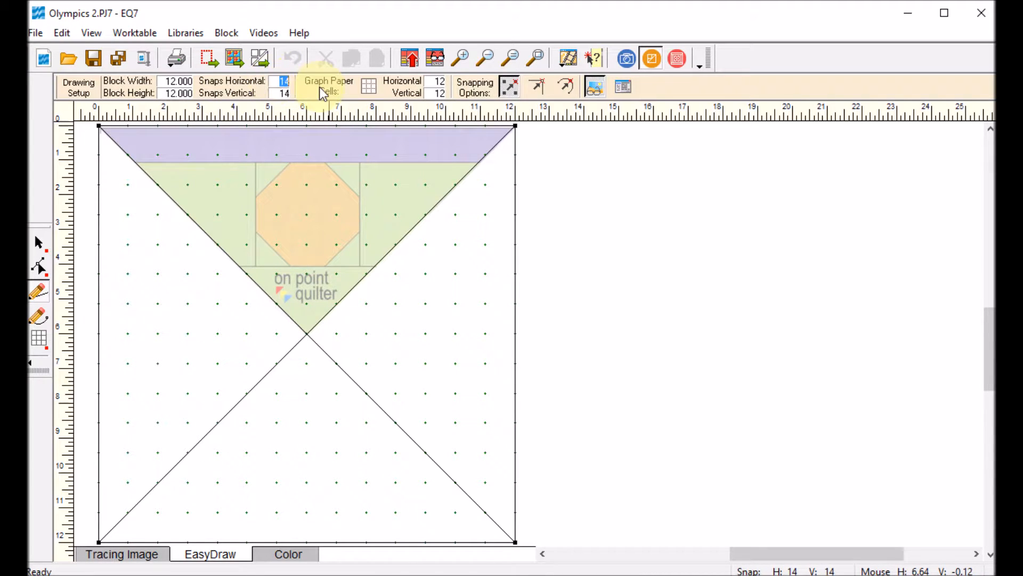
- Set the horizontal and vertical snaps to 12 each
type("12")
key("Tab")
type("12")
key("Tab")
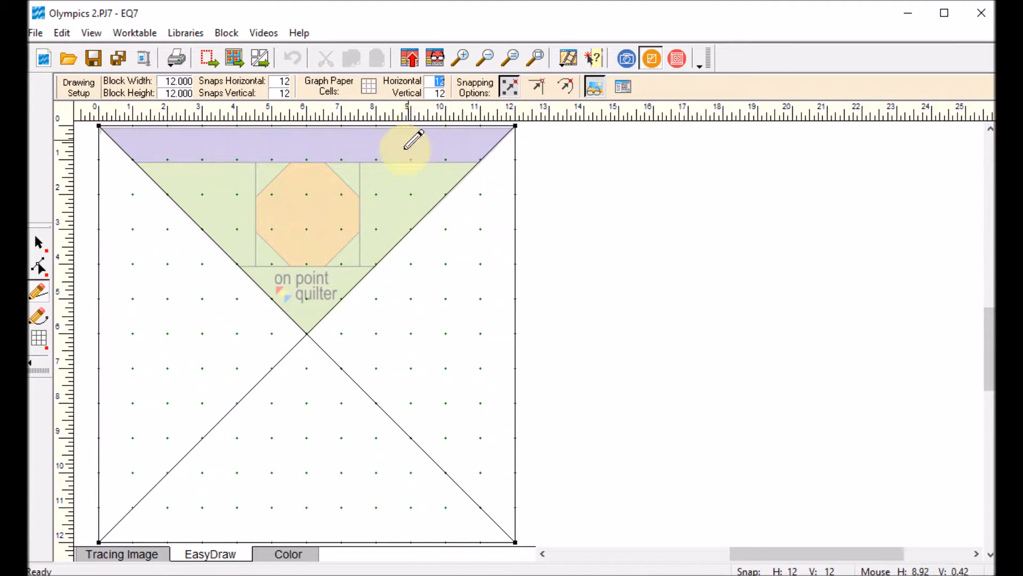
- Show the graph paper cells and trace the two horizontal seams, 1 and 4 inches below the block's upper edge, between the diagonals
left_click(369, 89)
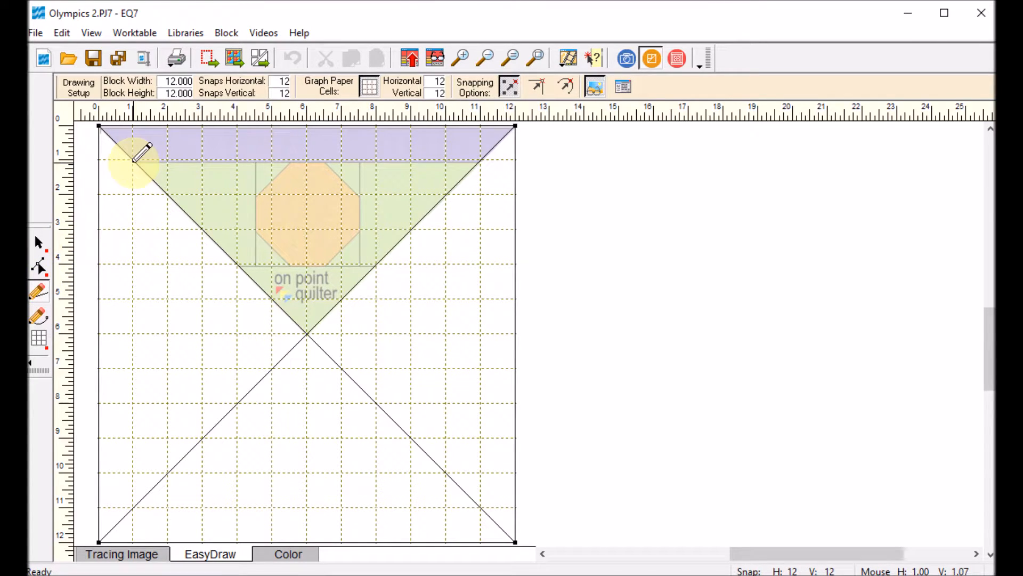
left_click_drag(133, 159, 481, 159)
left_click_drag(244, 264, 378, 263)
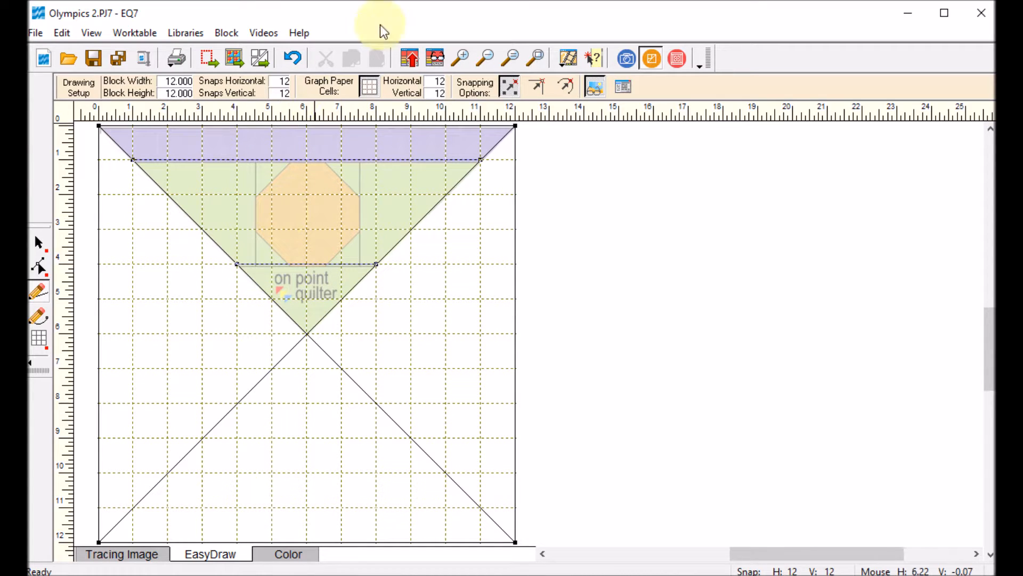
- Increase the horizontal and vertical snaps to 24 each
double_click(274, 80)
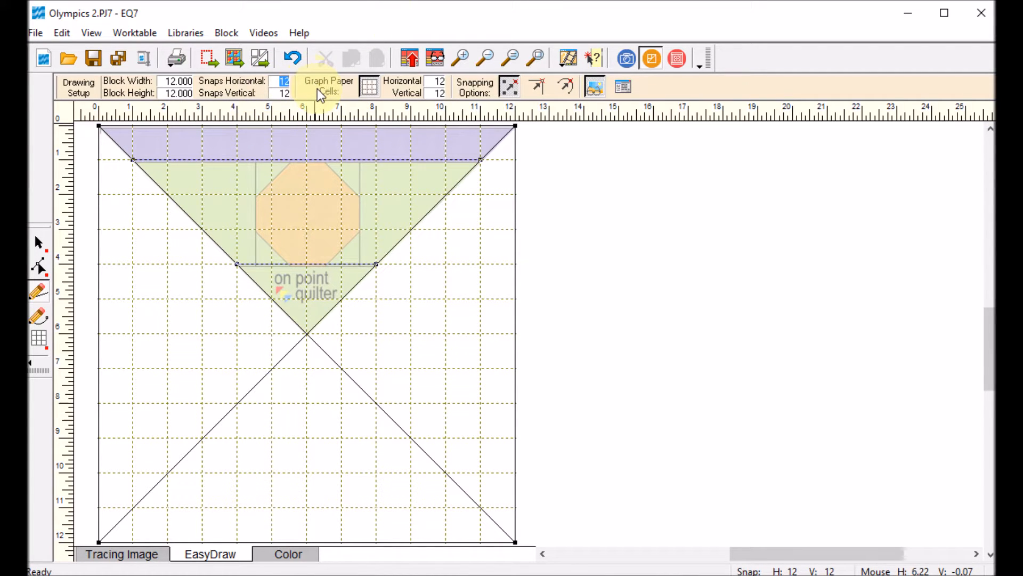
type("24")
key("Tab")
type("24")
key("Tab")
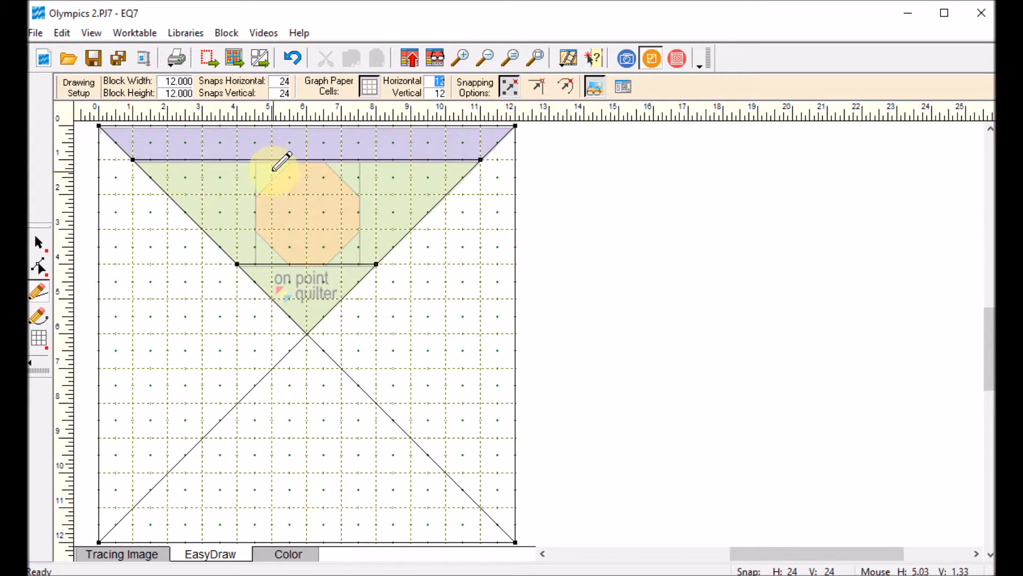
- Trace the two vertical sides of the medal square at 4.5 and 7.5 inches and the four diagonal corners forming the octagon
left_click_drag(256, 160, 256, 263)
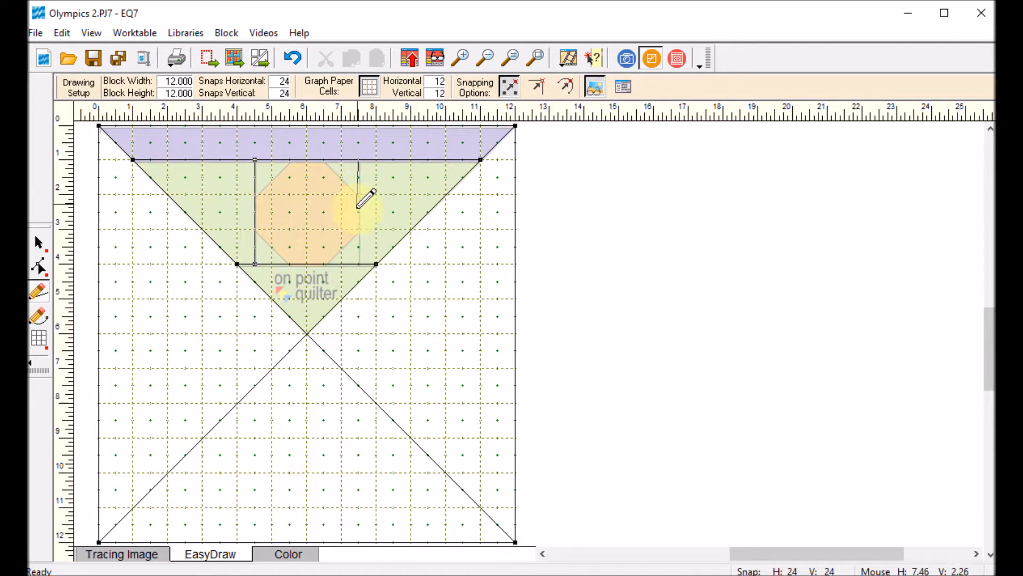
left_click_drag(363, 261, 323, 263)
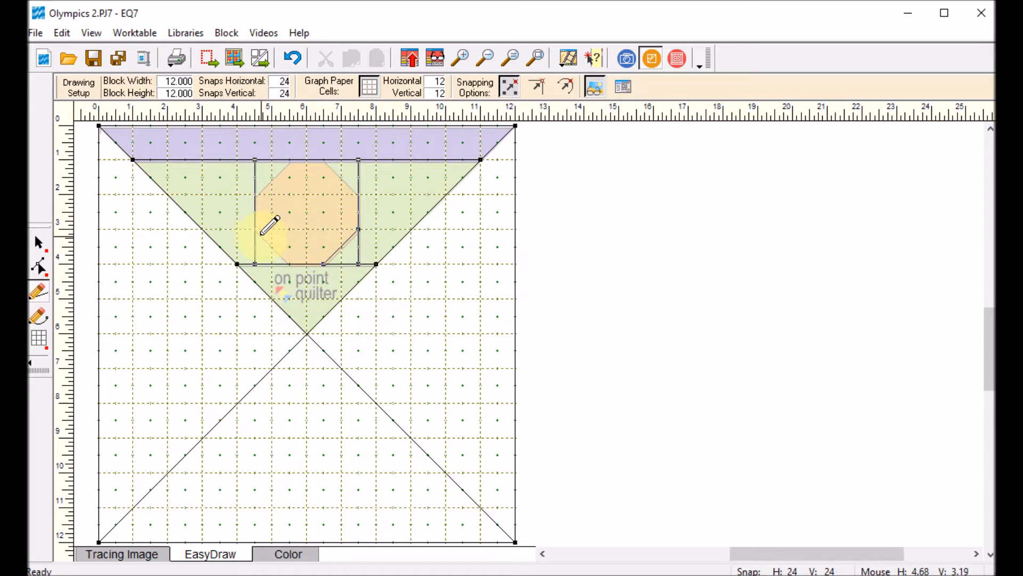
left_click_drag(256, 229, 289, 159)
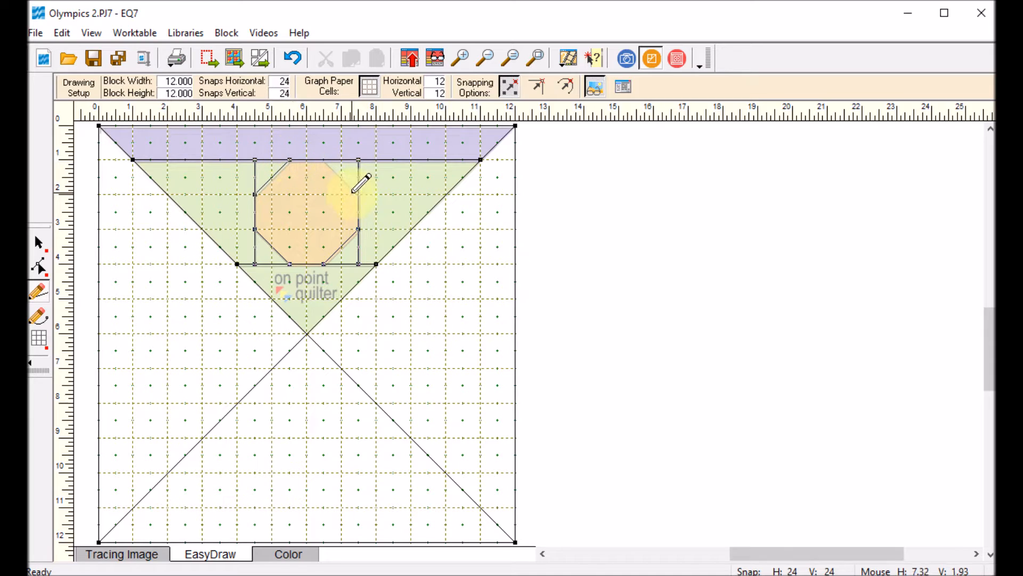
left_click_drag(359, 195, 323, 160)
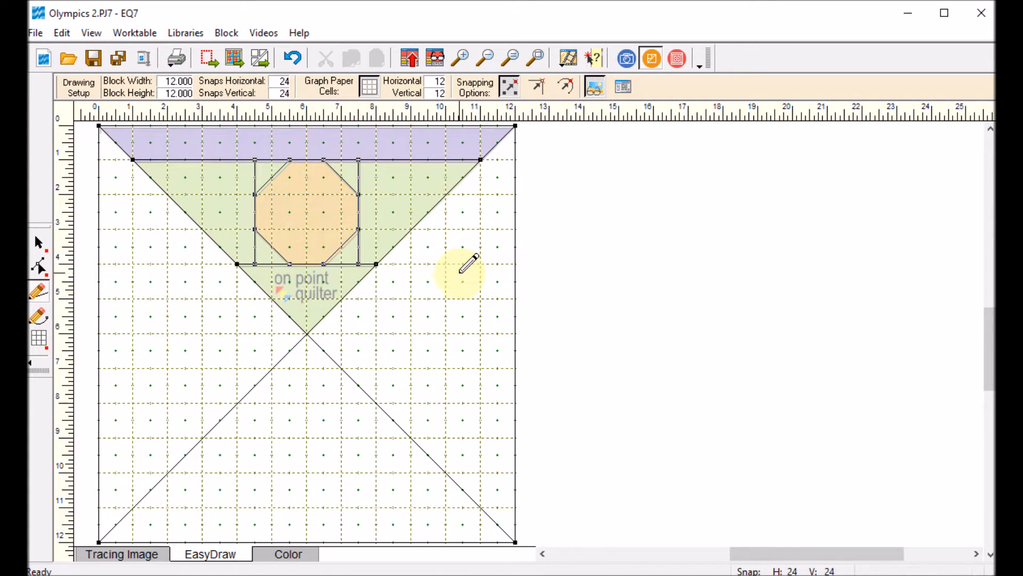
- On the Color layer, fill the octagon with the gold leaf-print fabric
left_click(289, 554)
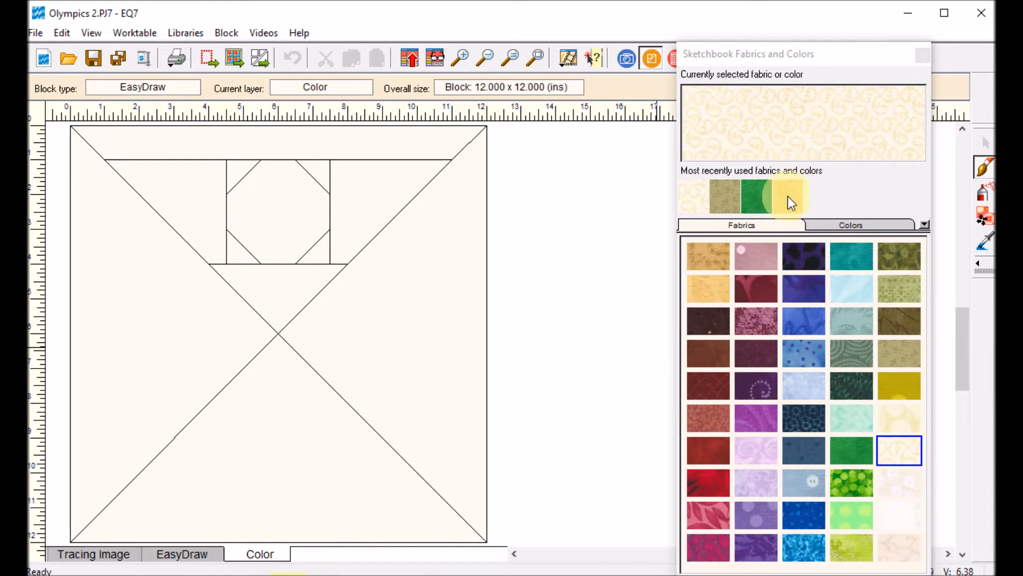
left_click(797, 189)
left_click(293, 202)
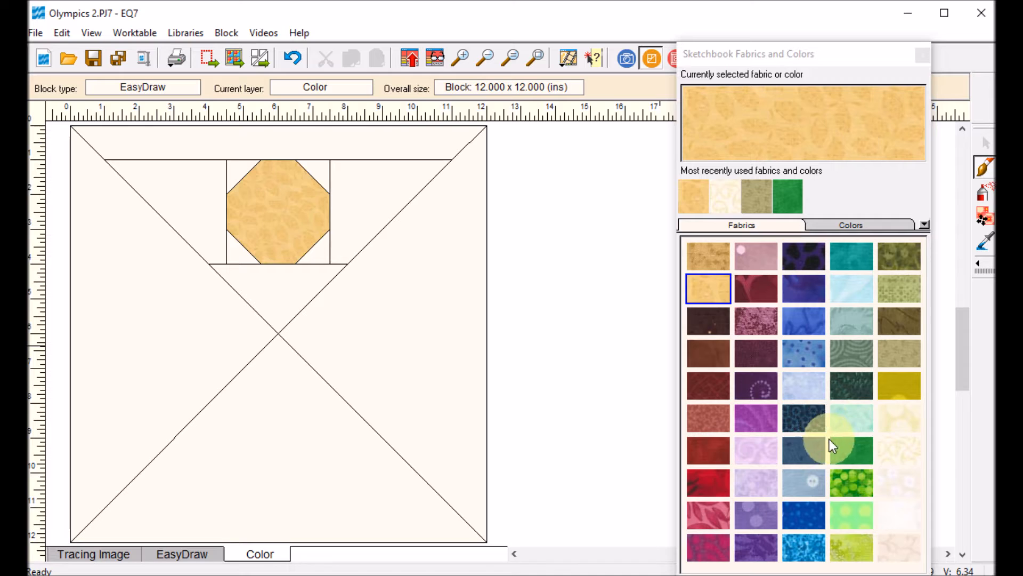
- Fill the patches around the octagon and the strip above it with the pale pink spotted fabric
left_click(899, 482)
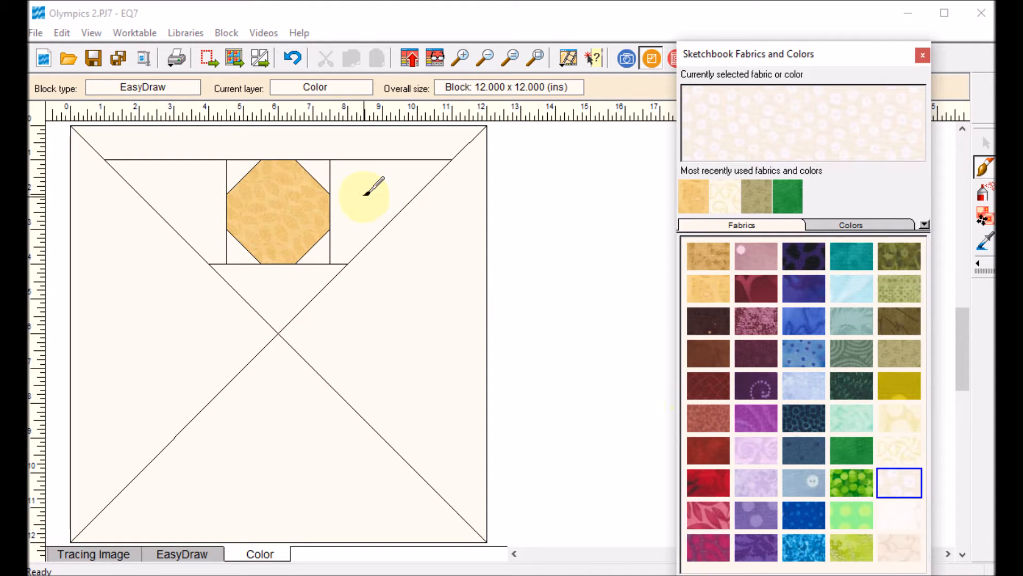
left_click(400, 212)
left_click(312, 170)
left_click(249, 169)
left_click(314, 243)
left_click(237, 251)
left_click(271, 279)
left_click(210, 210)
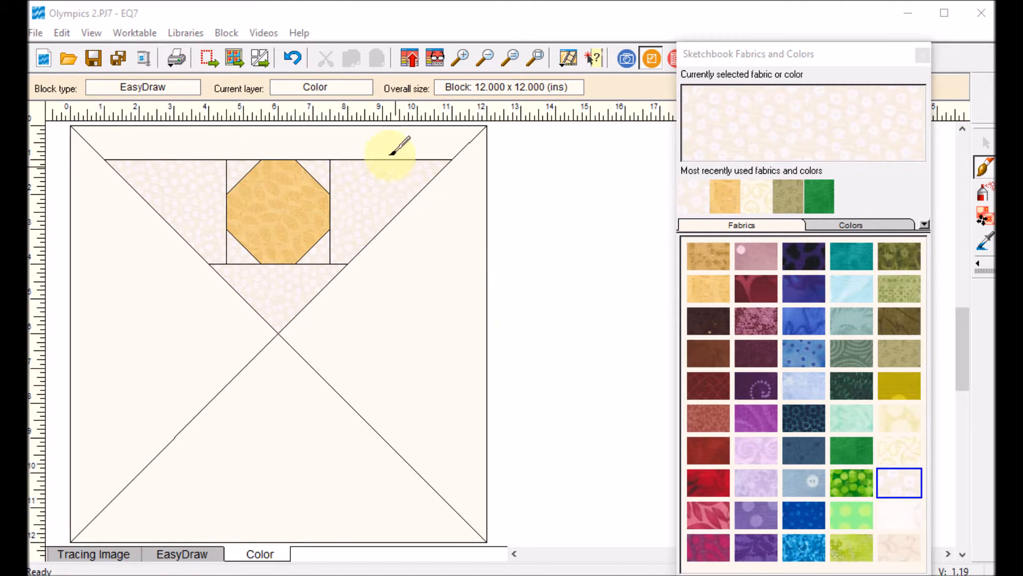
left_click(375, 138)
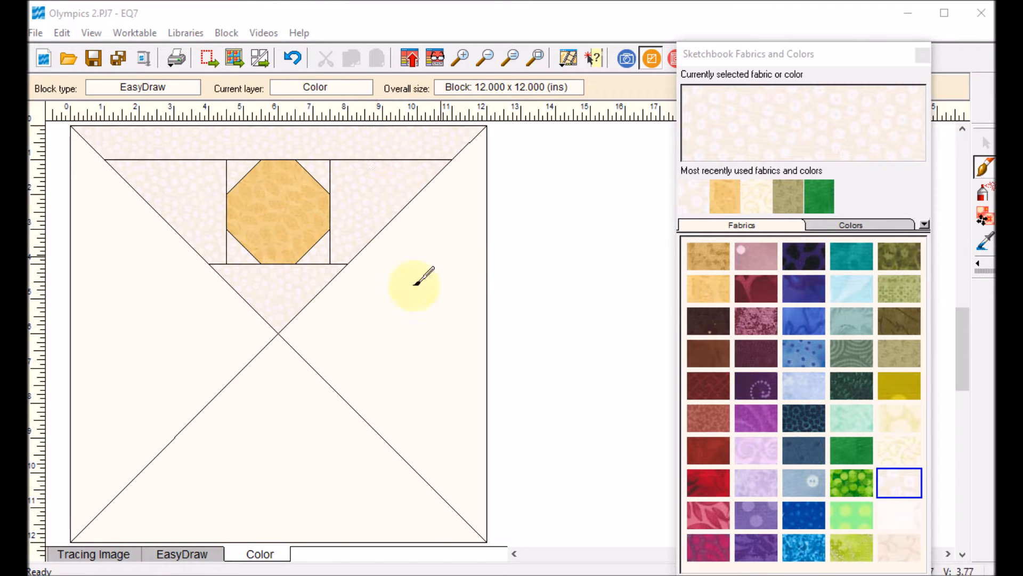
- Recolor the strip above the medal with the dark purple floral fabric and add the block to the Sketchbook
left_click(755, 547)
left_click(438, 149)
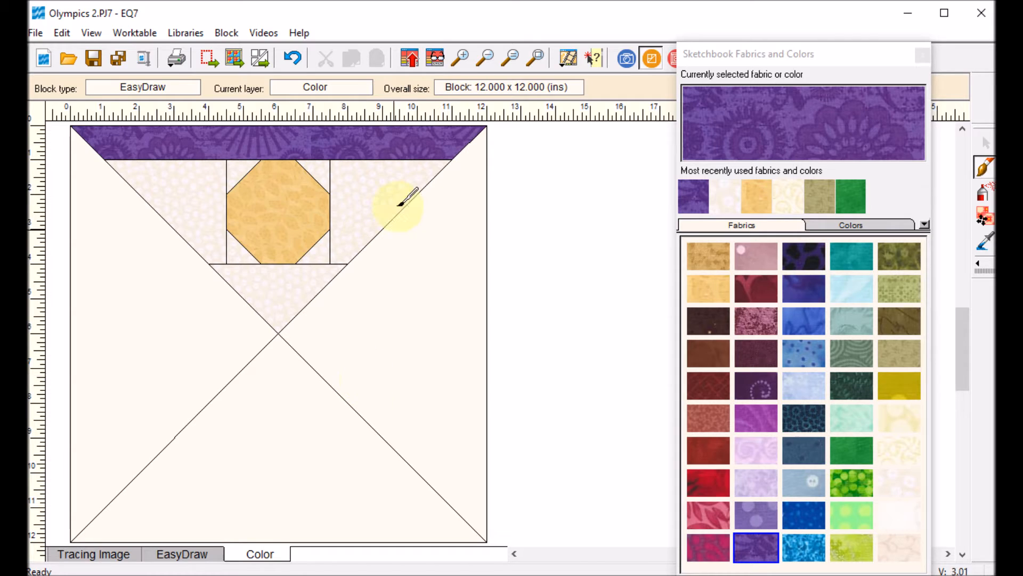
left_click(408, 59)
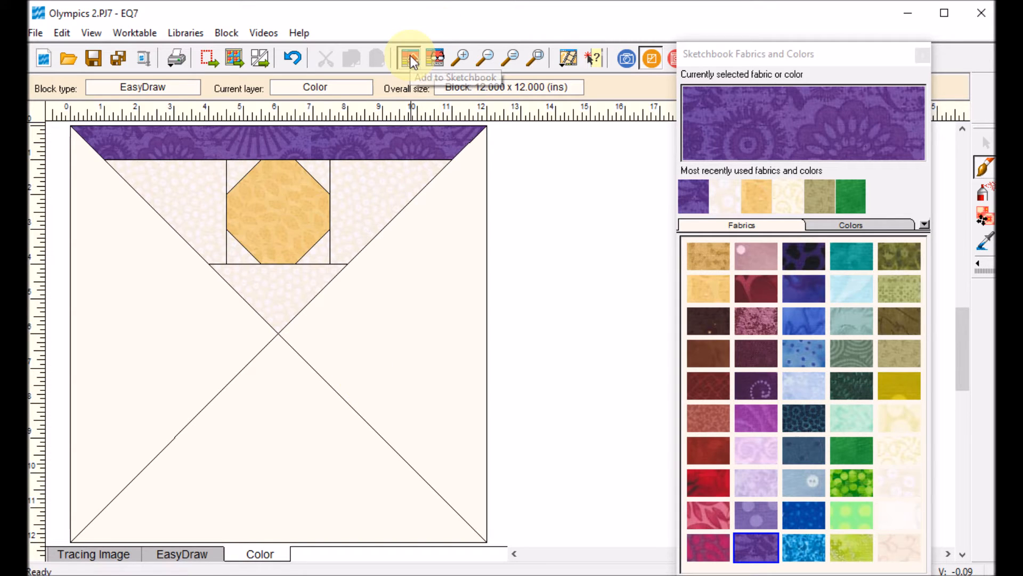
- Return to the quilt worktable and set the new medal block into all four corner triangles around the Olympic rings
left_click(918, 56)
left_click(676, 58)
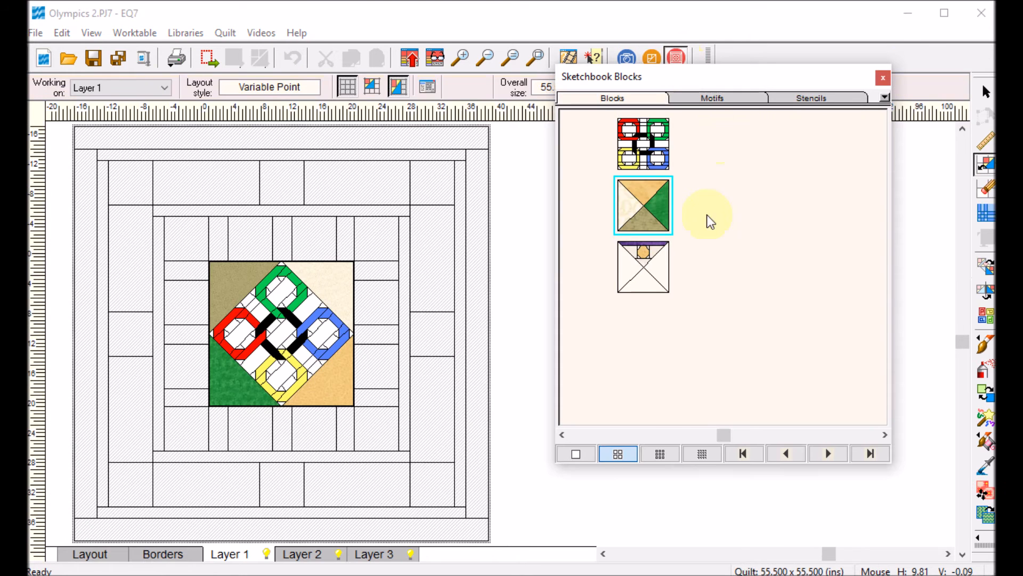
left_click(643, 265)
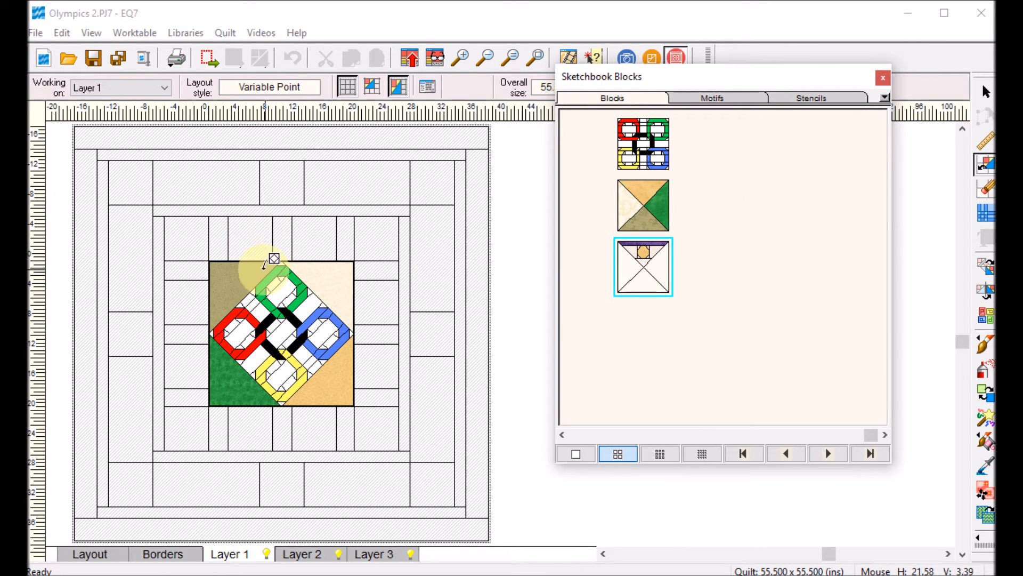
left_click(245, 273)
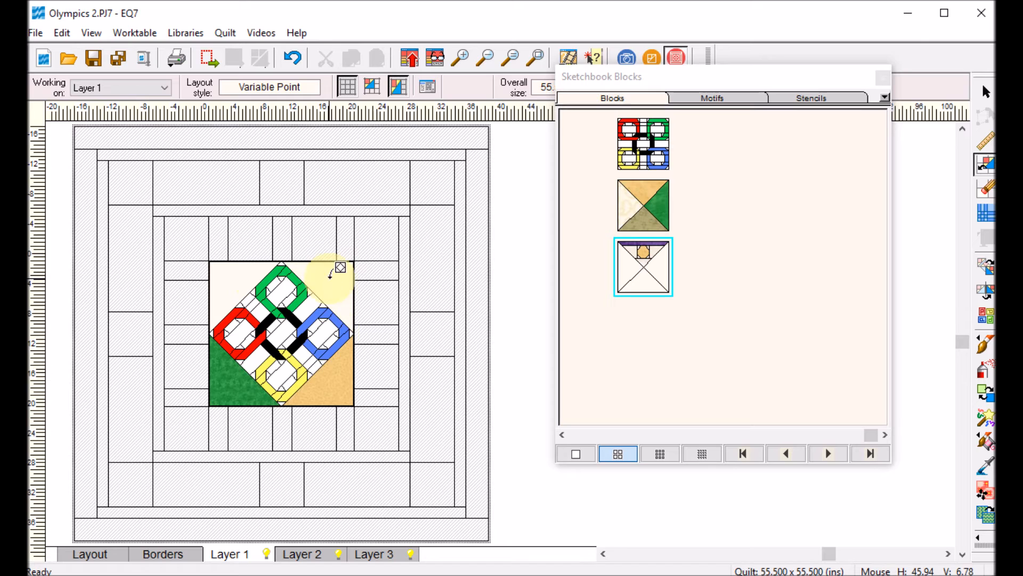
left_click(337, 381)
left_click(255, 380)
- Rotate the corner medal blocks so their purple strips border the center rings block on all four sides
left_click(984, 299)
left_click(986, 265)
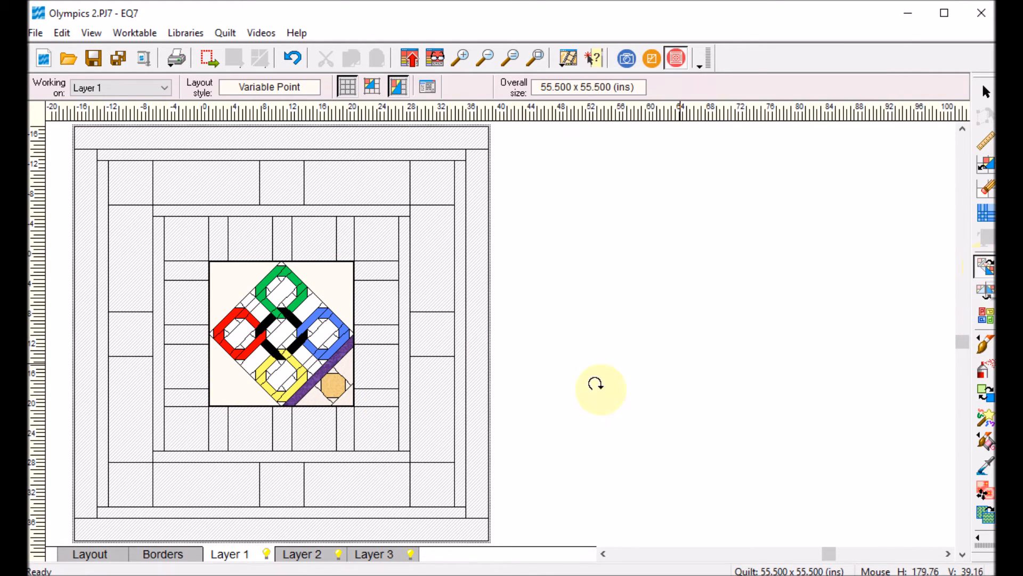
left_click(244, 382)
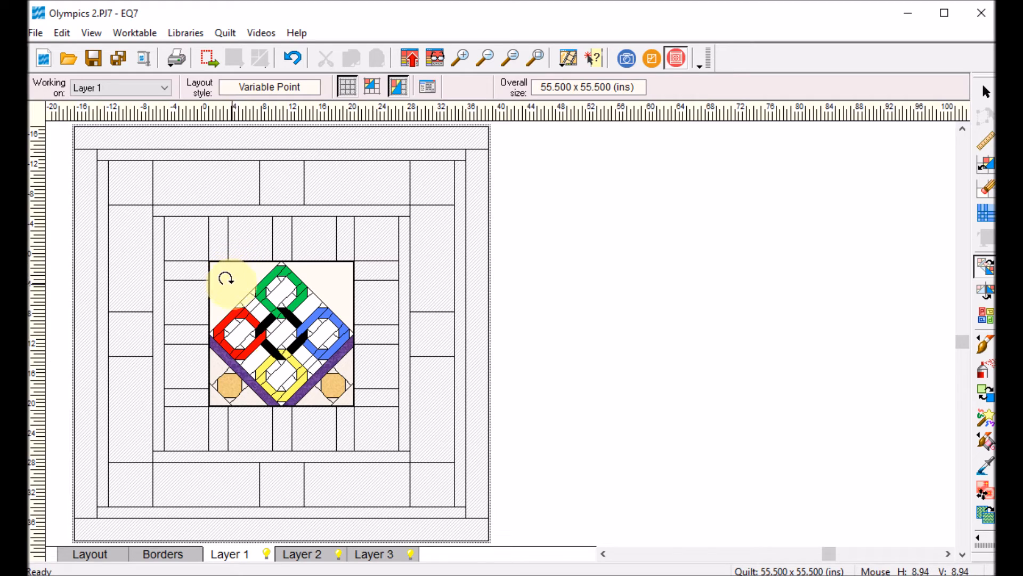
left_click(246, 277)
left_click(324, 272)
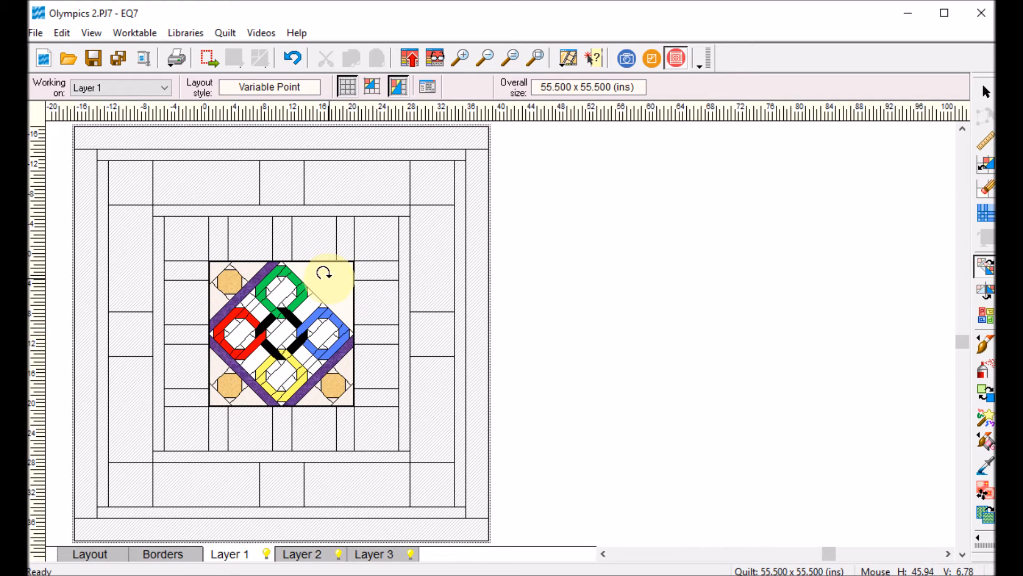
left_click(326, 274)
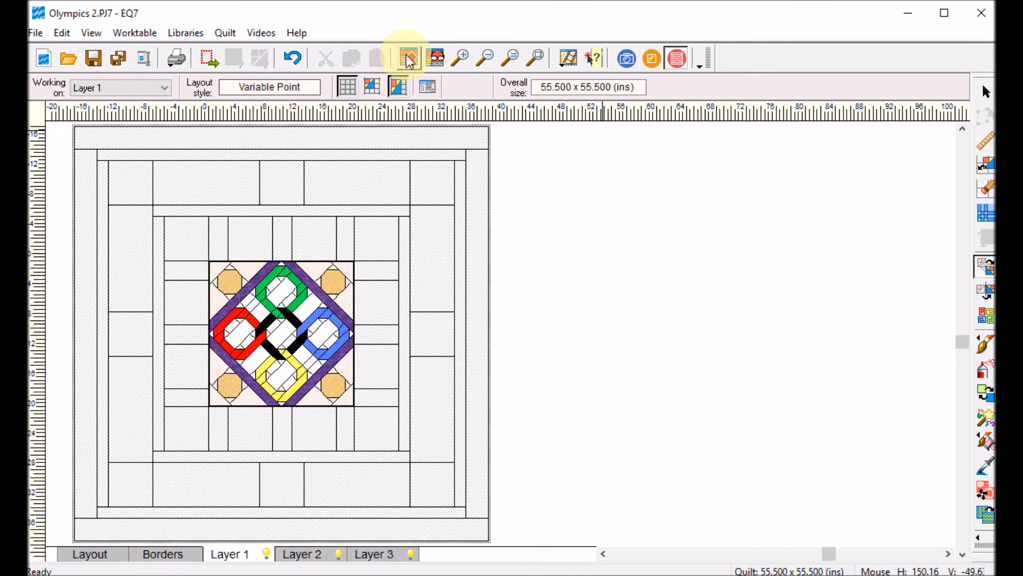
- Add the quilt to the Sketchbook and save the project
left_click(414, 66)
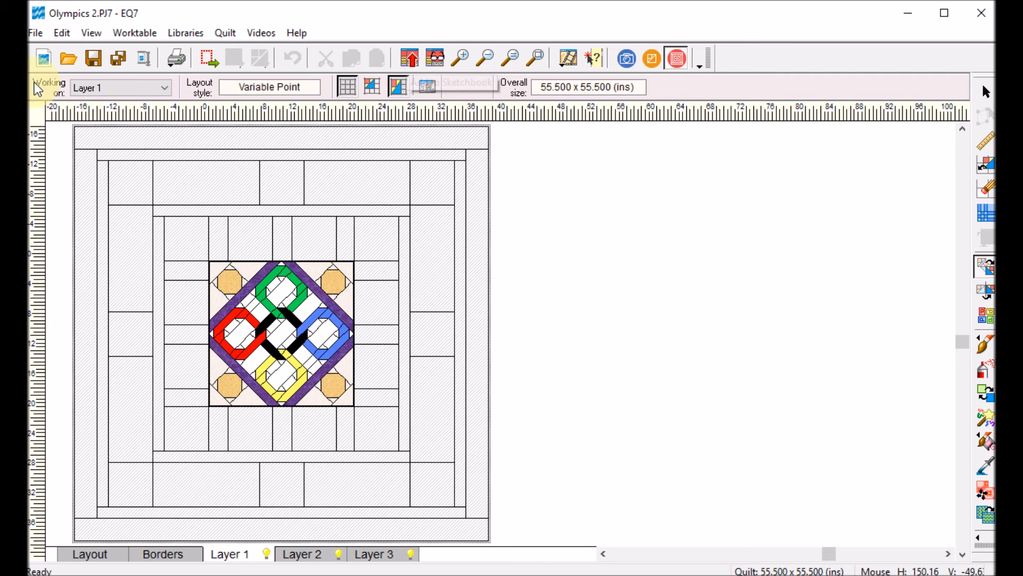
left_click(94, 62)
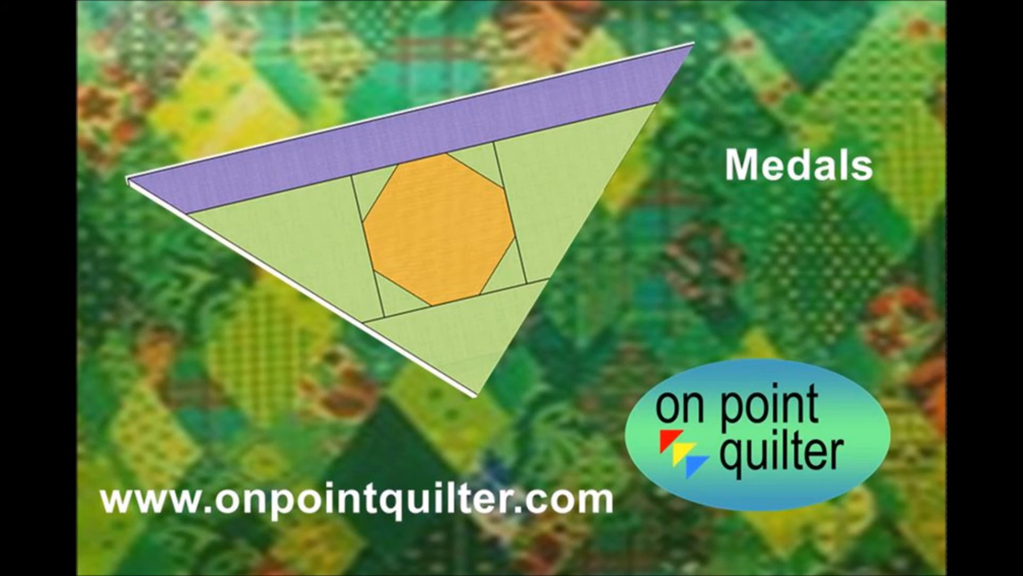